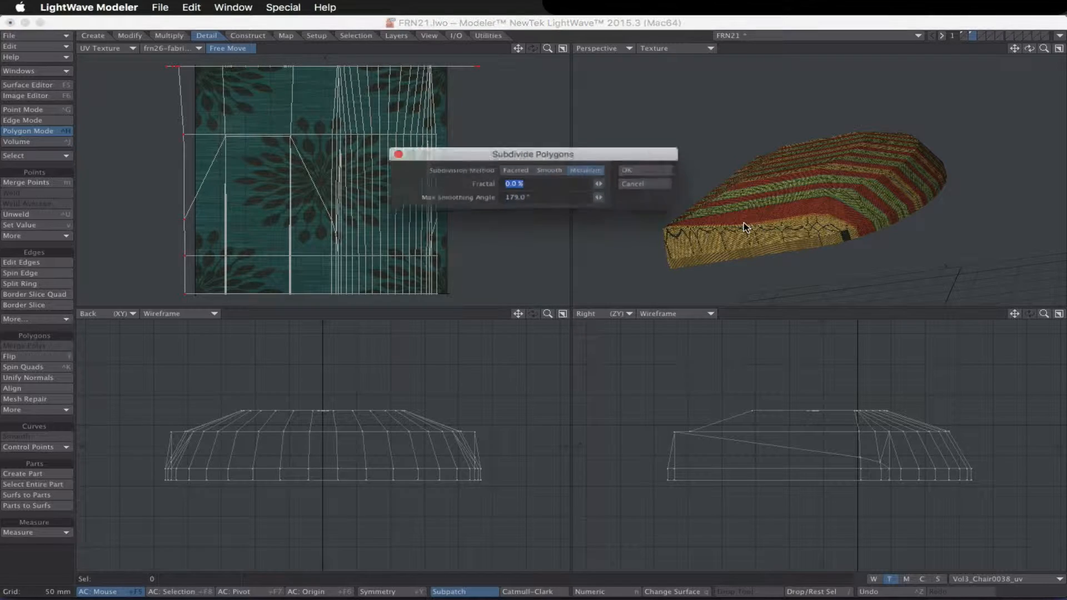
Subdivide the seat cushion's polygons with the Metaform method, 0.0 % fractal and a 179.0° maximum smoothing angle
{"action": "key", "text": "Return"}
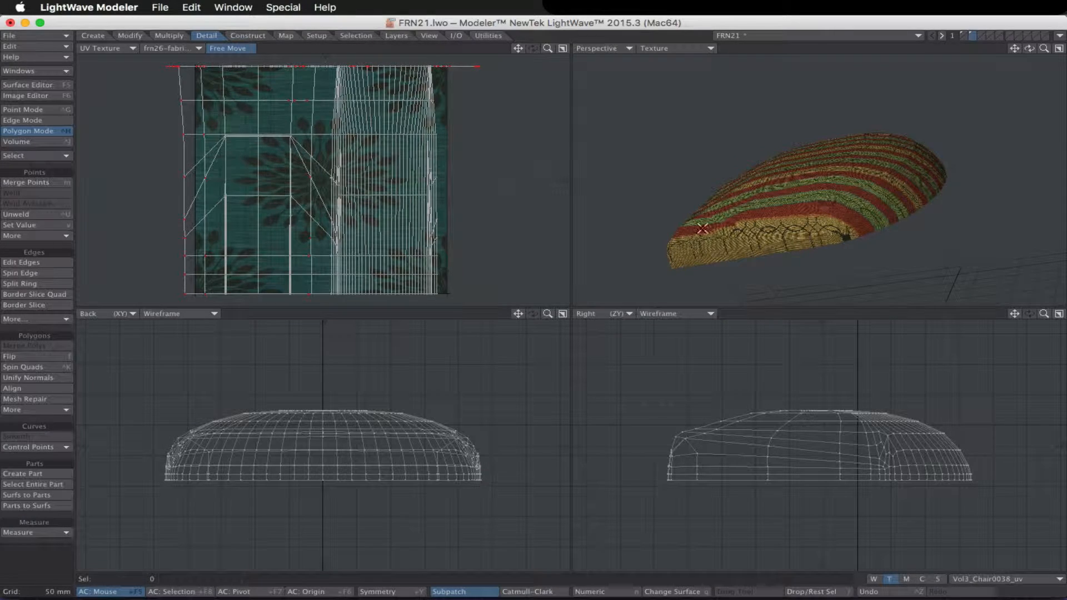
{"action": "left_click_drag", "start_coordinate": [690, 223], "coordinate": [800, 102], "text": "alt"}
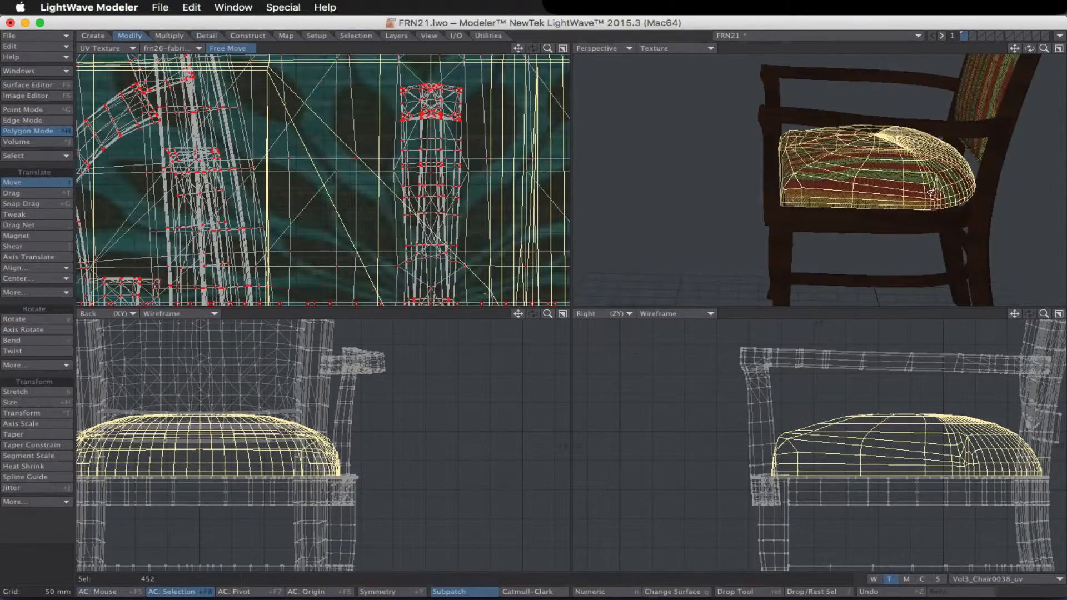
{"action": "left_click_drag", "start_coordinate": [773, 247], "coordinate": [906, 168], "text": "alt"}
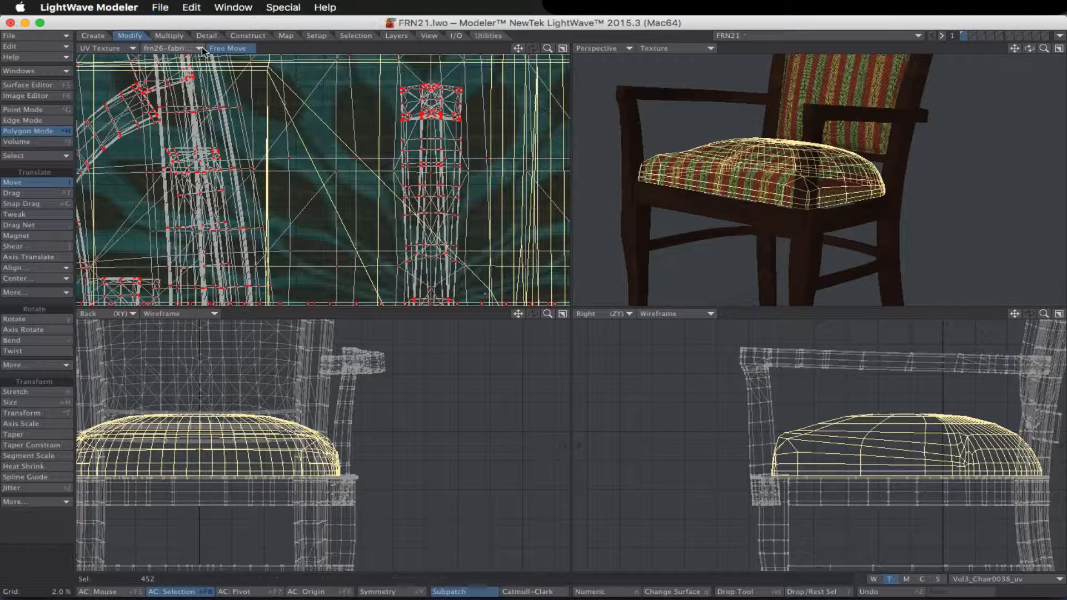
Export the chair as an ASCII FBX file, version FBX201100, saved as FRN21.fbx in the Models folder
{"action": "left_click", "coordinate": [34, 36]}
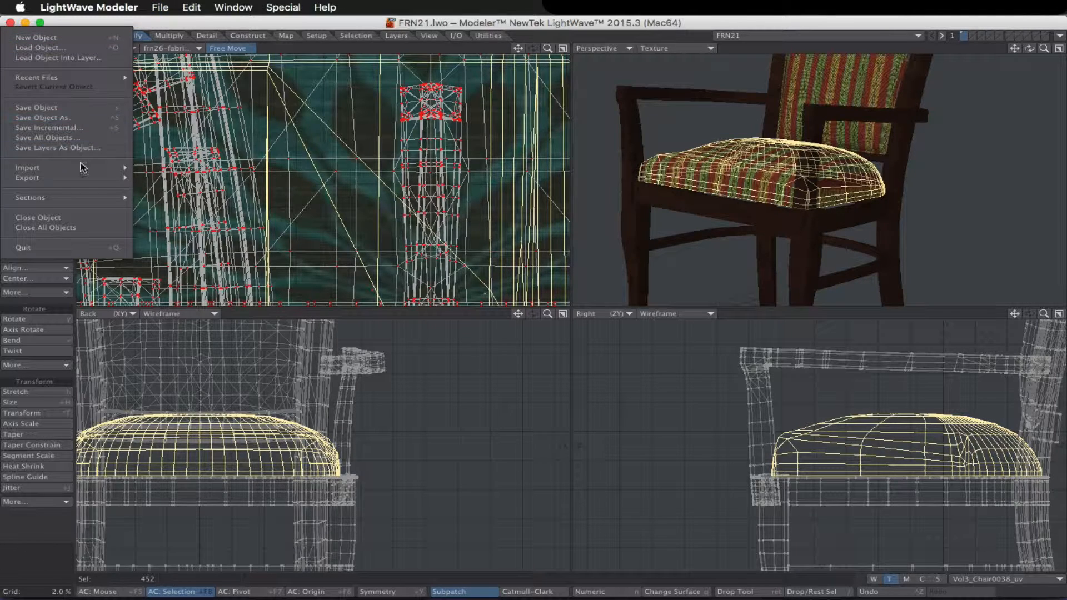
{"action": "mouse_move", "coordinate": [84, 178]}
{"action": "left_click", "coordinate": [169, 202]}
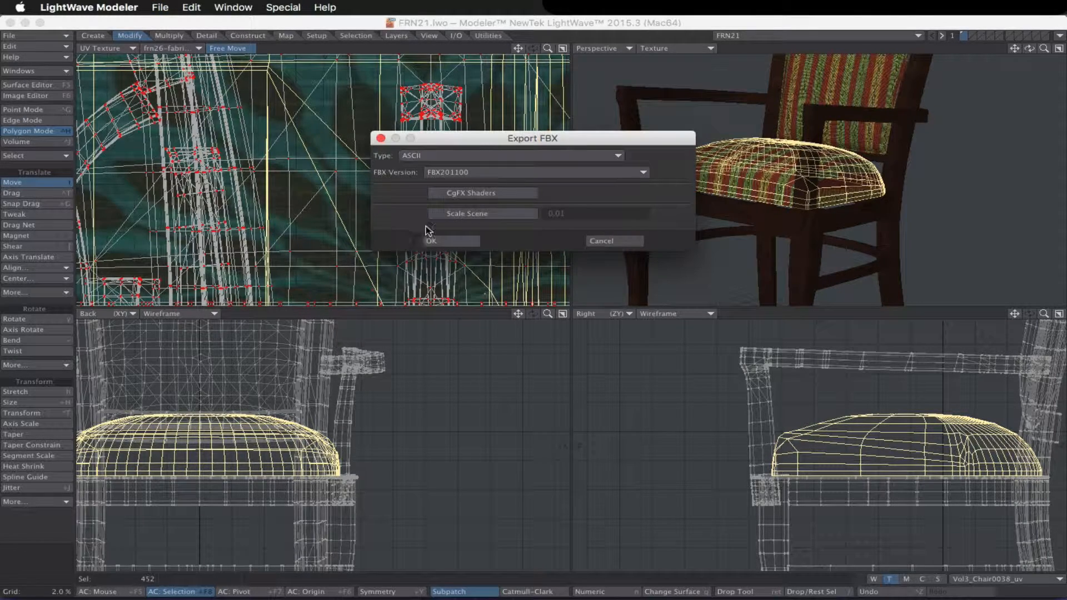
{"action": "left_click", "coordinate": [442, 242]}
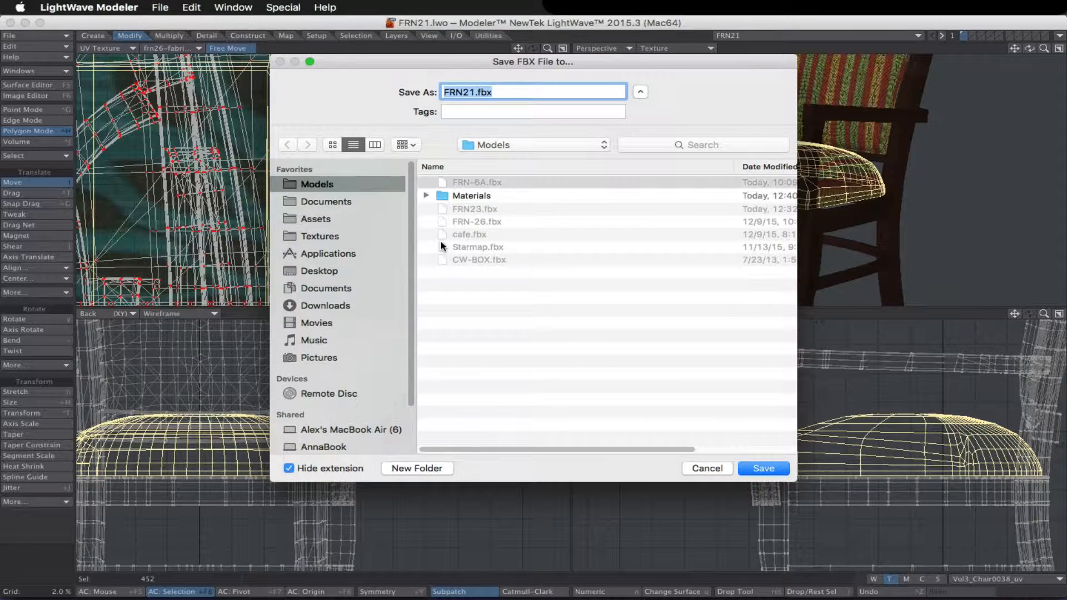
{"action": "left_click", "coordinate": [763, 469]}
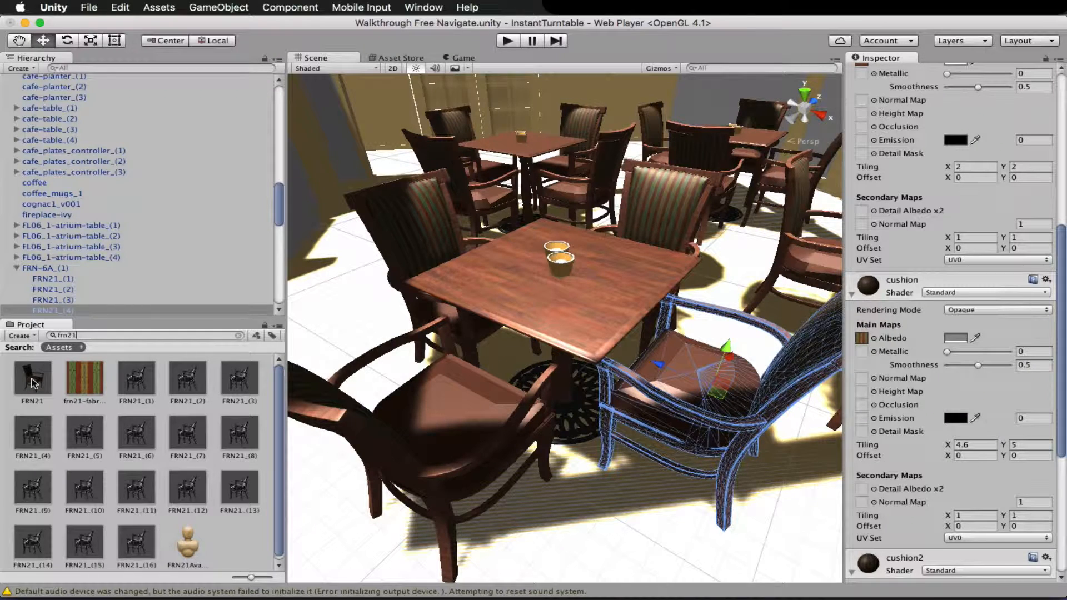
In Unity, add a copy of the FRN21 model as a child of each of the chairs FRN21_(1), FRN21_(2) and FRN21_(3)
{"action": "left_click_drag", "start_coordinate": [32, 379], "coordinate": [91, 271]}
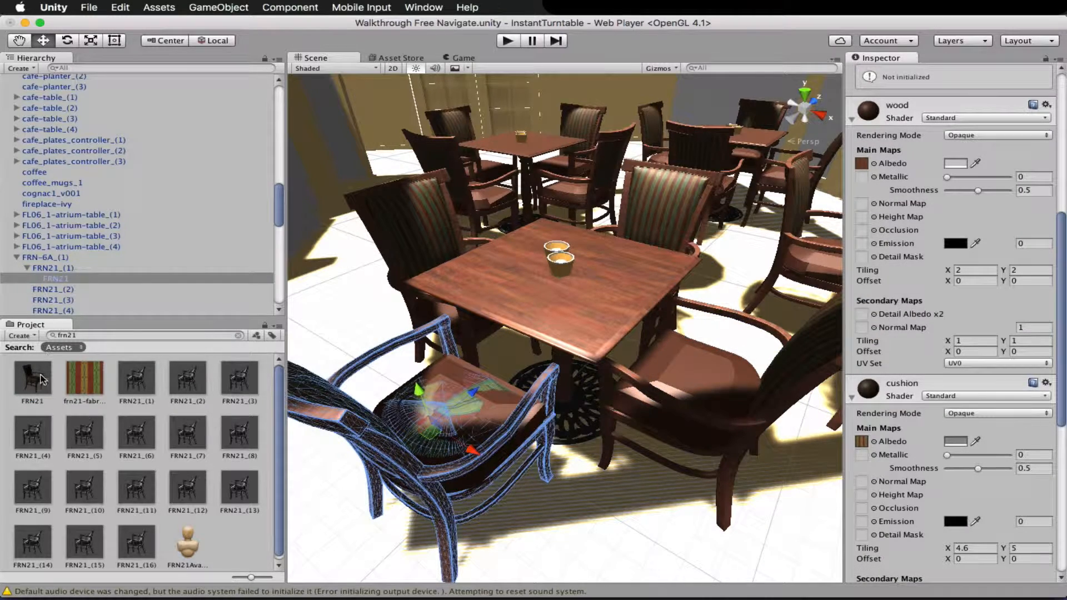
{"action": "left_click_drag", "start_coordinate": [45, 380], "coordinate": [86, 279]}
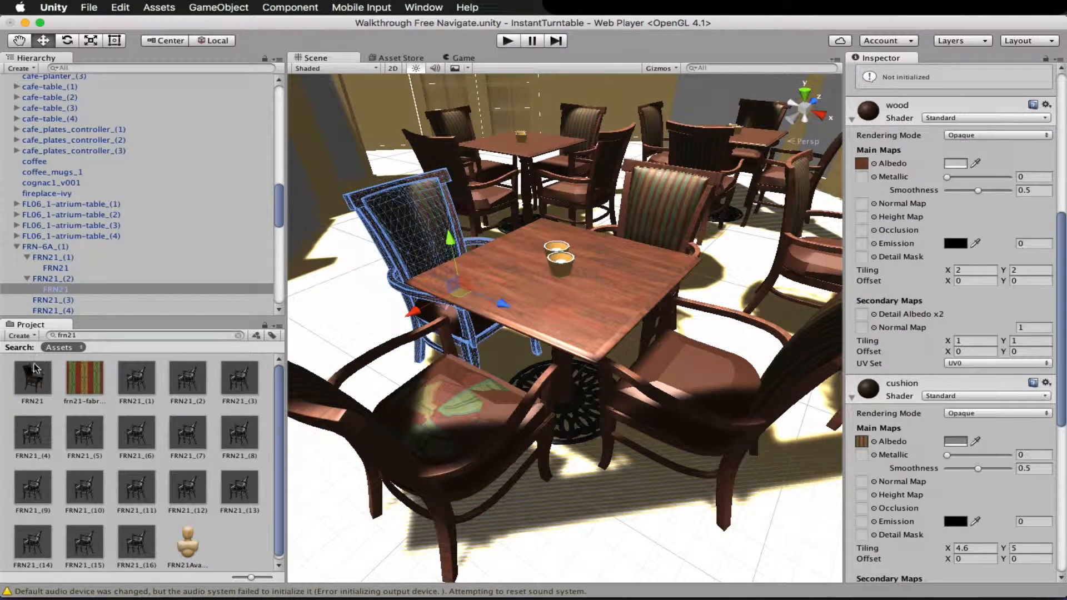
{"action": "left_click_drag", "start_coordinate": [32, 380], "coordinate": [76, 293]}
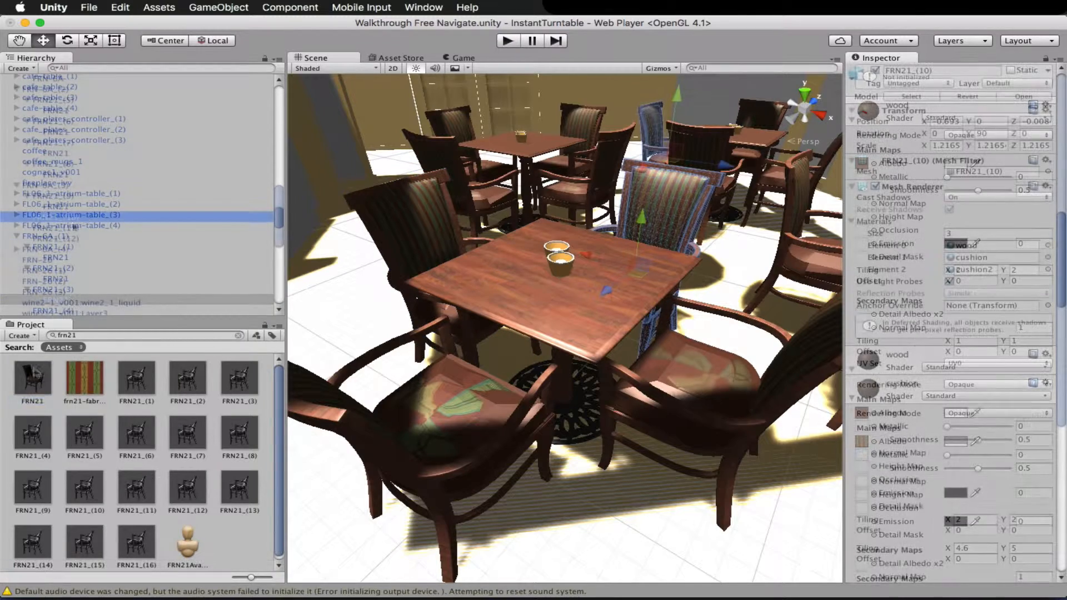
Add a copy of the FRN21 model as a child of each of the chairs FRN21_(10), FRN21_(11) and FRN21_(12)
{"action": "left_click_drag", "start_coordinate": [32, 380], "coordinate": [90, 207]}
{"action": "right_click", "coordinate": [28, 384]}
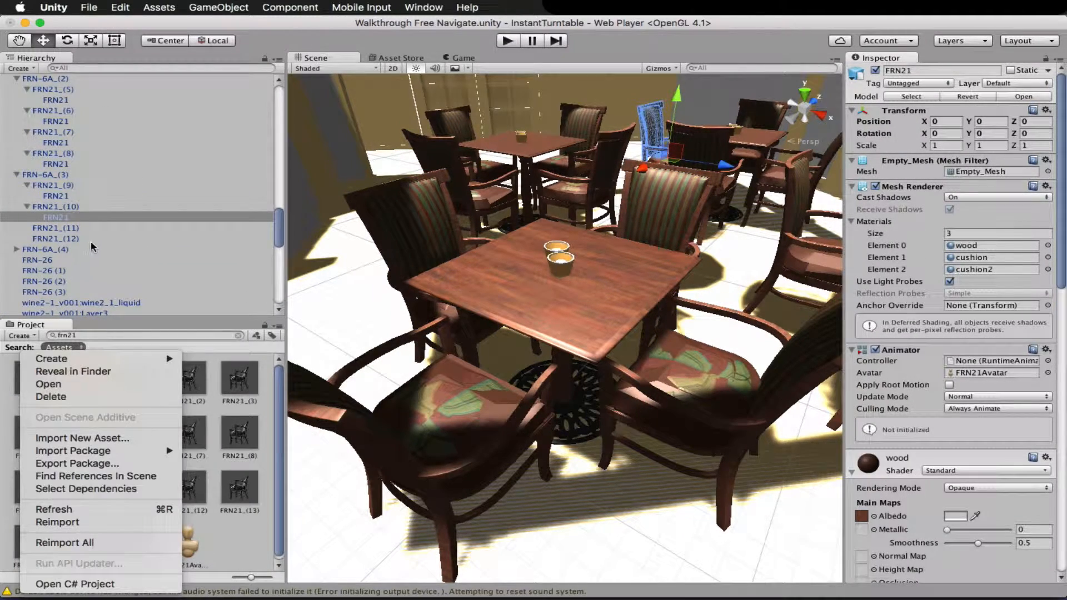
{"action": "key", "text": "Escape"}
{"action": "left_click_drag", "start_coordinate": [33, 376], "coordinate": [89, 228]}
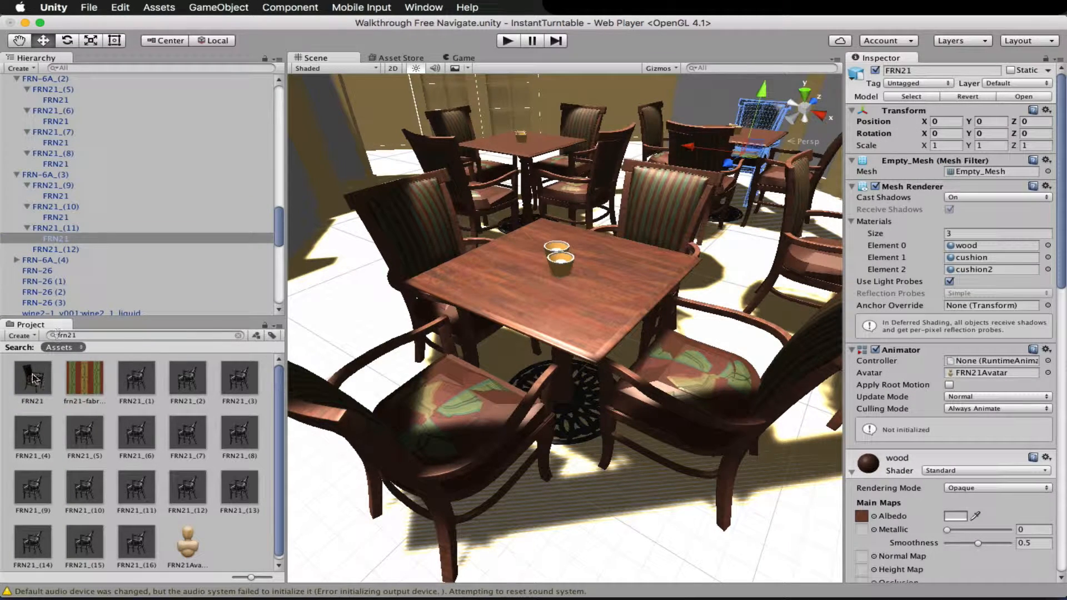
{"action": "left_click_drag", "start_coordinate": [32, 375], "coordinate": [96, 250]}
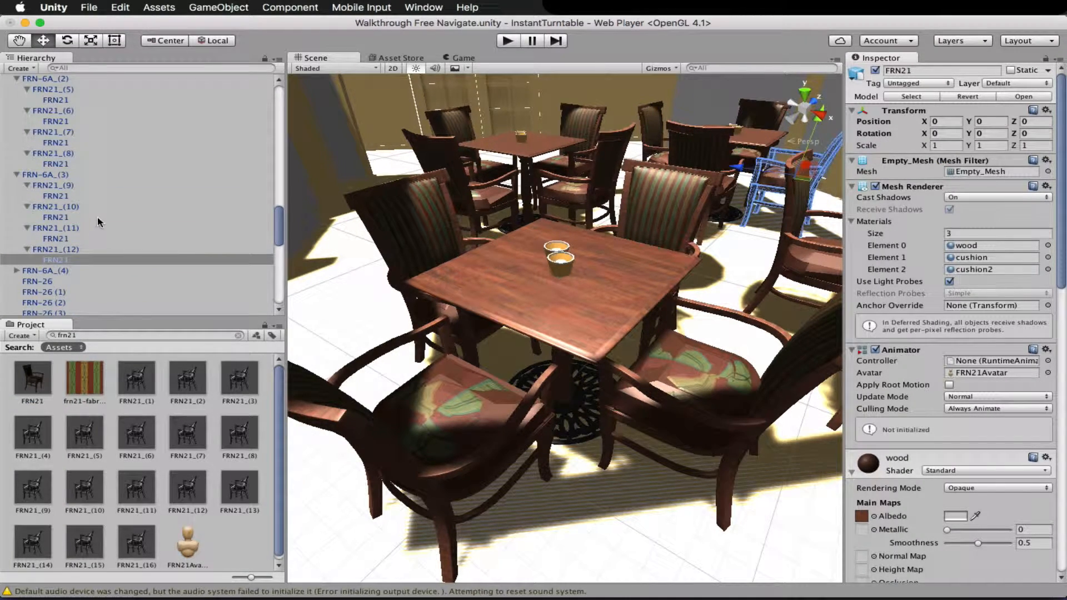
Move the four FRN21 copies out of FRN21_(13) to FRN21_(16) so they sit directly under FRN-6A_(4)
{"action": "scroll", "coordinate": [98, 223], "scroll_direction": "down", "scroll_amount": 3}
{"action": "left_click", "coordinate": [16, 191]}
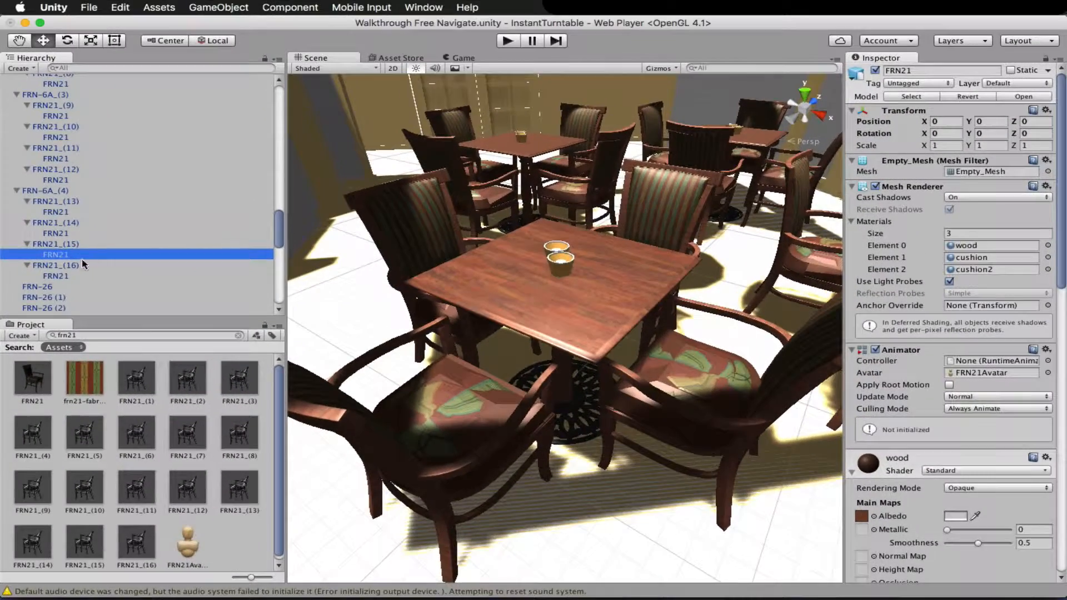
{"action": "left_click", "coordinate": [72, 276], "text": "super"}
{"action": "left_click", "coordinate": [75, 233], "text": "super"}
{"action": "left_click", "coordinate": [64, 211], "text": "super"}
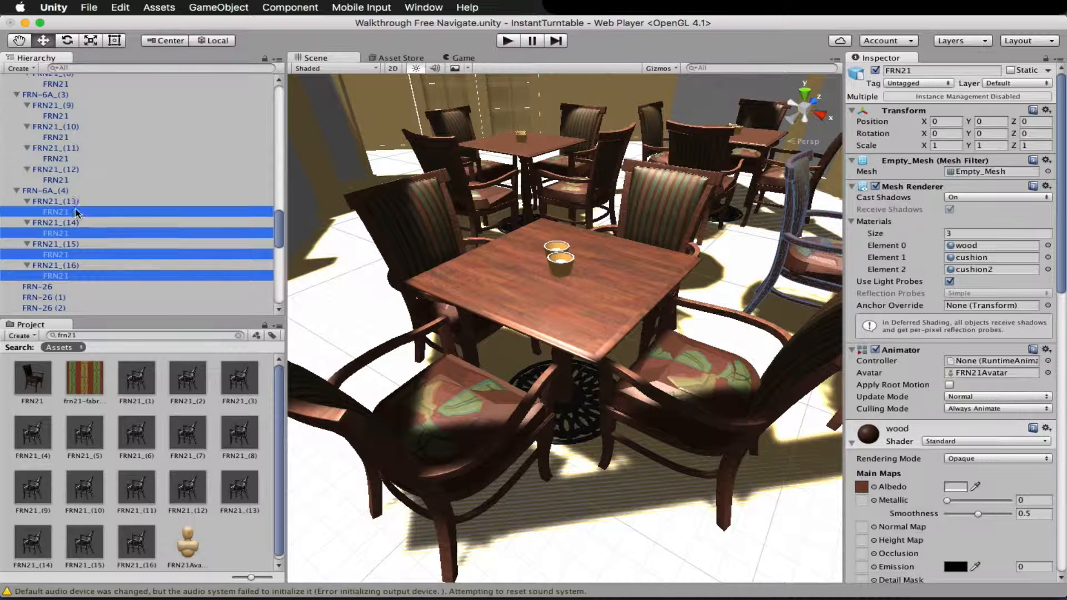
{"action": "left_click_drag", "start_coordinate": [64, 210], "coordinate": [56, 192]}
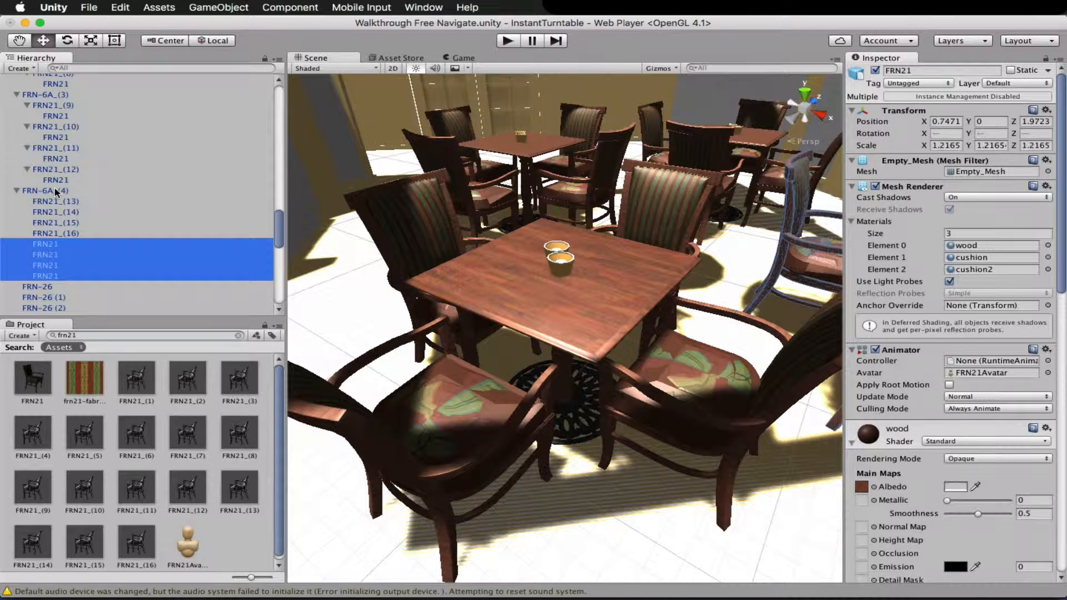
Deactivate the old chairs FRN21_(13) to FRN21_(16) together
{"action": "right_click", "coordinate": [57, 231]}
{"action": "right_click", "coordinate": [39, 233]}
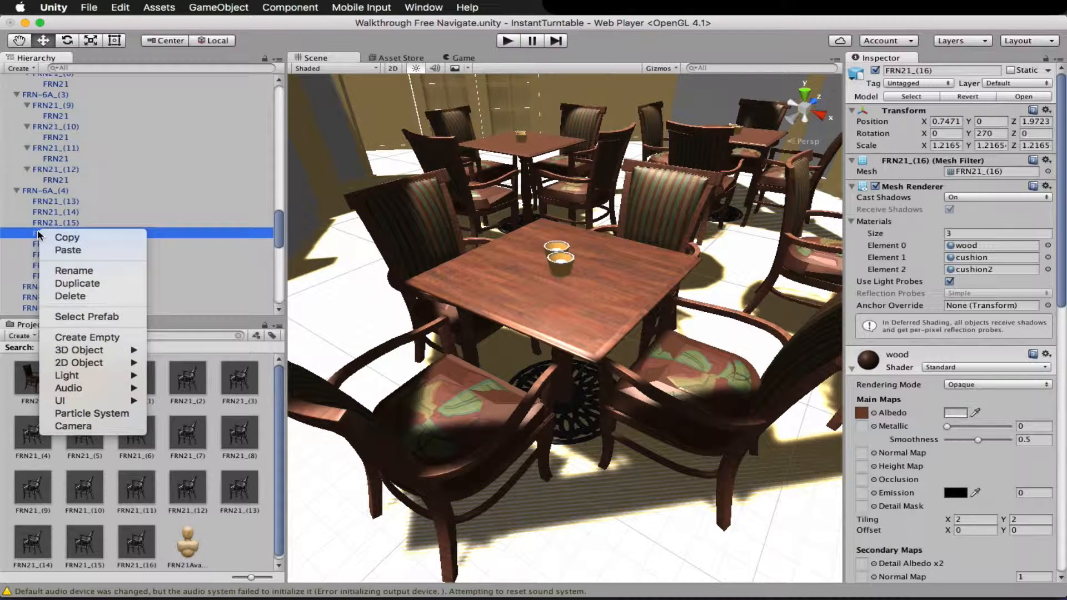
{"action": "left_click", "coordinate": [37, 234]}
{"action": "left_click", "coordinate": [49, 202], "text": "shift"}
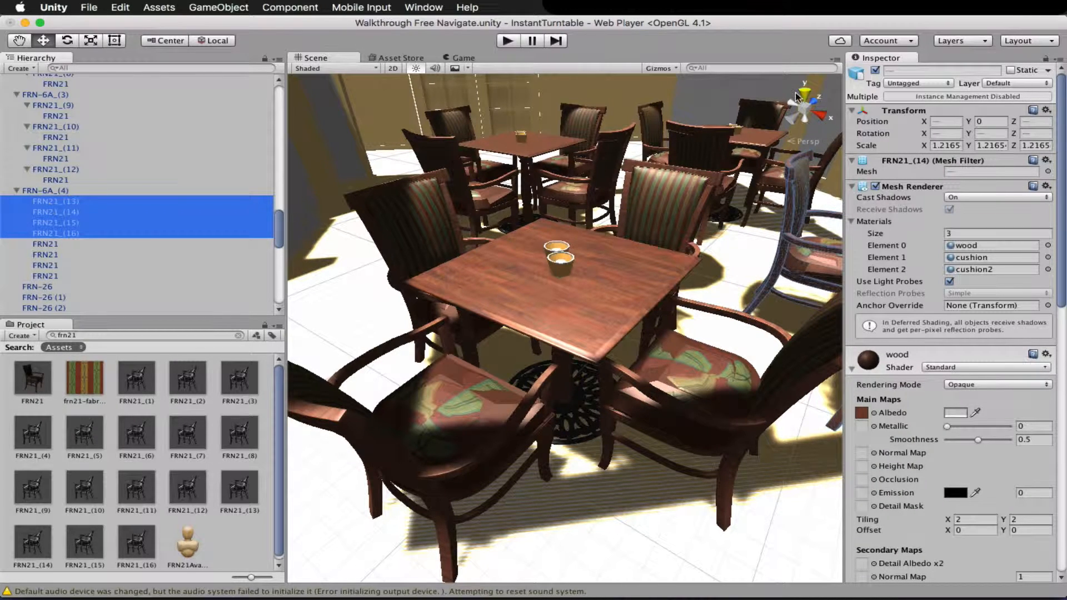
{"action": "left_click", "coordinate": [875, 70]}
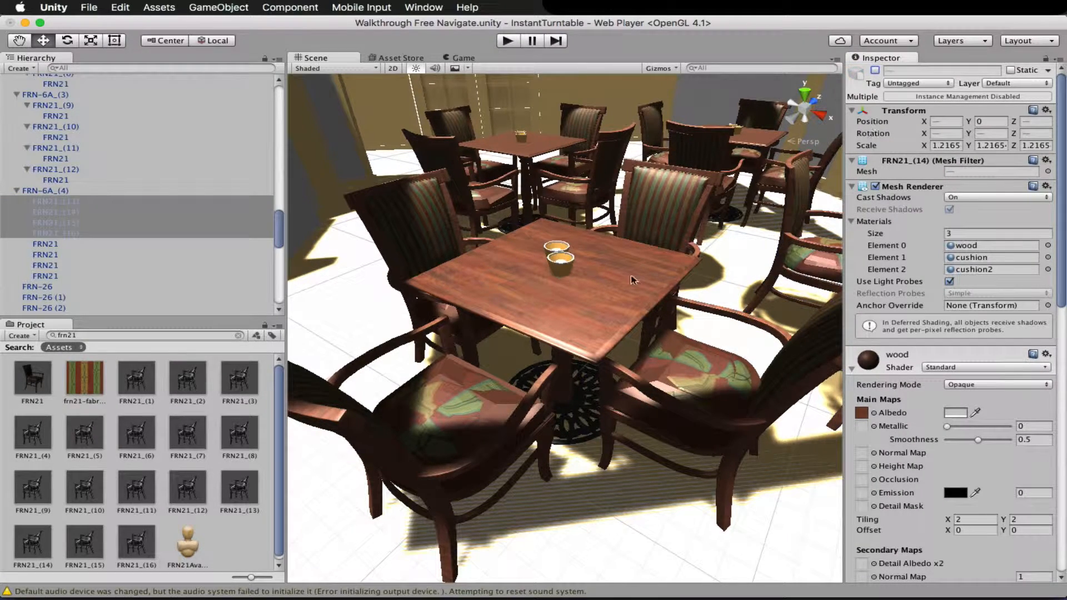
Move the four FRN21 copies out of FRN21_(9) to FRN21_(12) so they sit directly under FRN-6A_(3)
{"action": "left_click", "coordinate": [62, 179]}
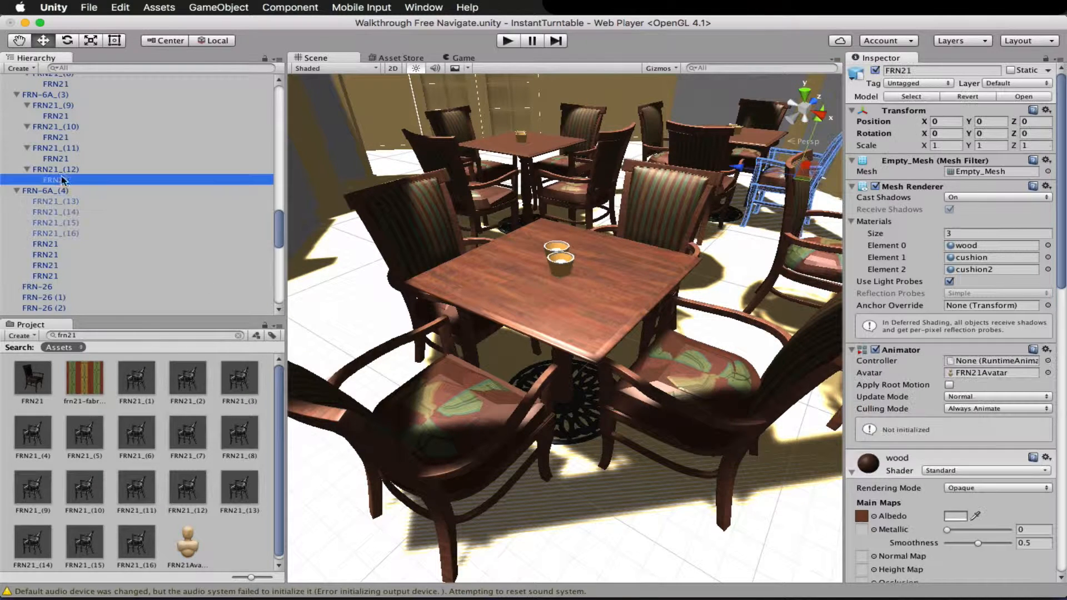
{"action": "left_click", "coordinate": [64, 159], "text": "super"}
{"action": "left_click", "coordinate": [67, 136], "text": "super"}
{"action": "left_click", "coordinate": [59, 114], "text": "super"}
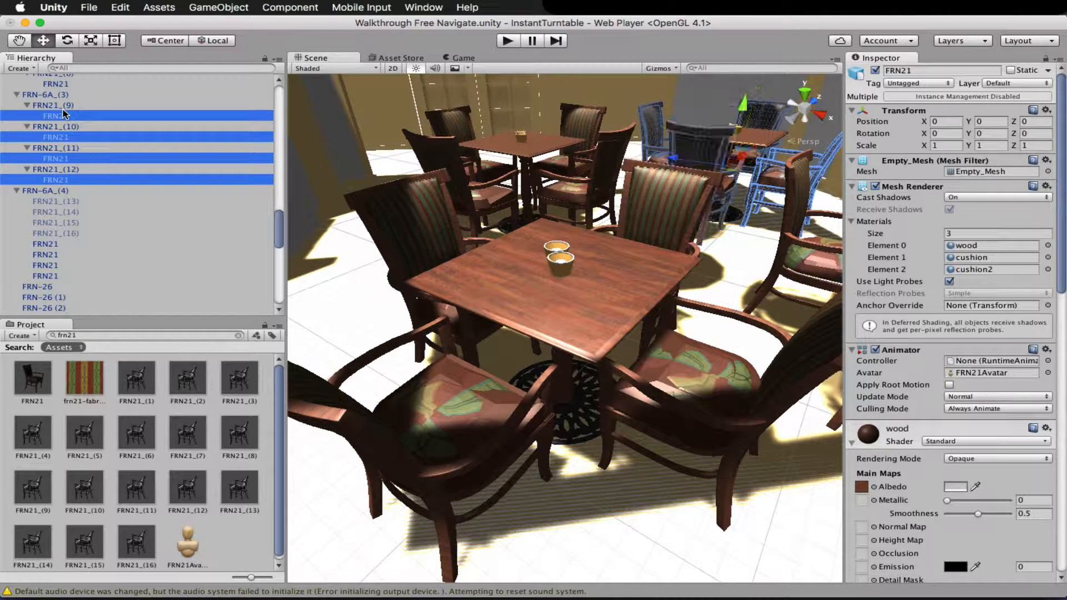
{"action": "left_click_drag", "start_coordinate": [59, 114], "coordinate": [54, 96]}
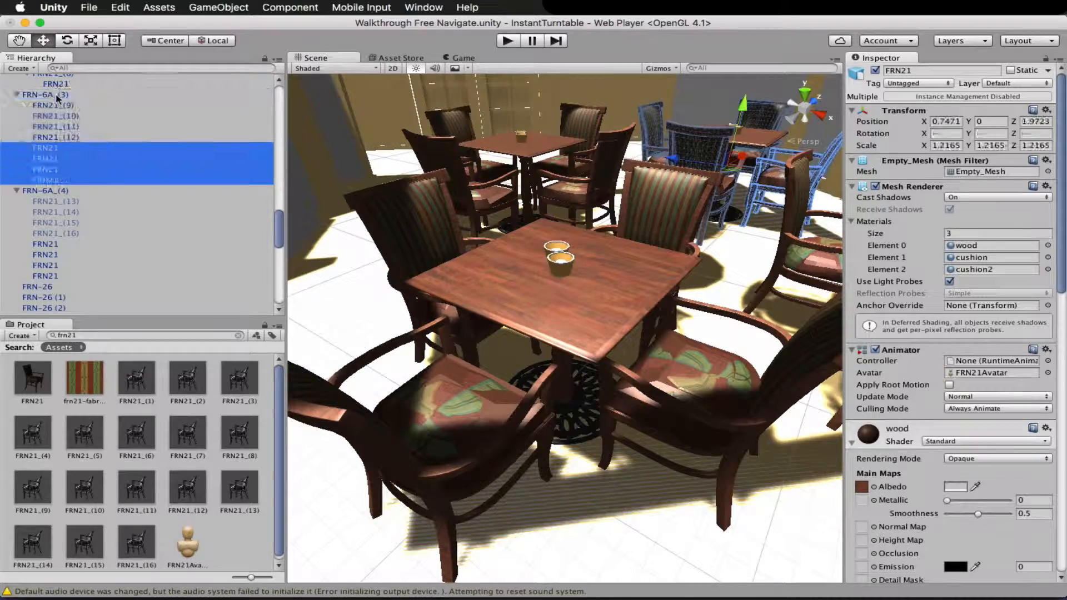
Deactivate the old chairs FRN21_(9) to FRN21_(12) together
{"action": "left_click", "coordinate": [55, 105]}
{"action": "left_click", "coordinate": [65, 138], "text": "shift"}
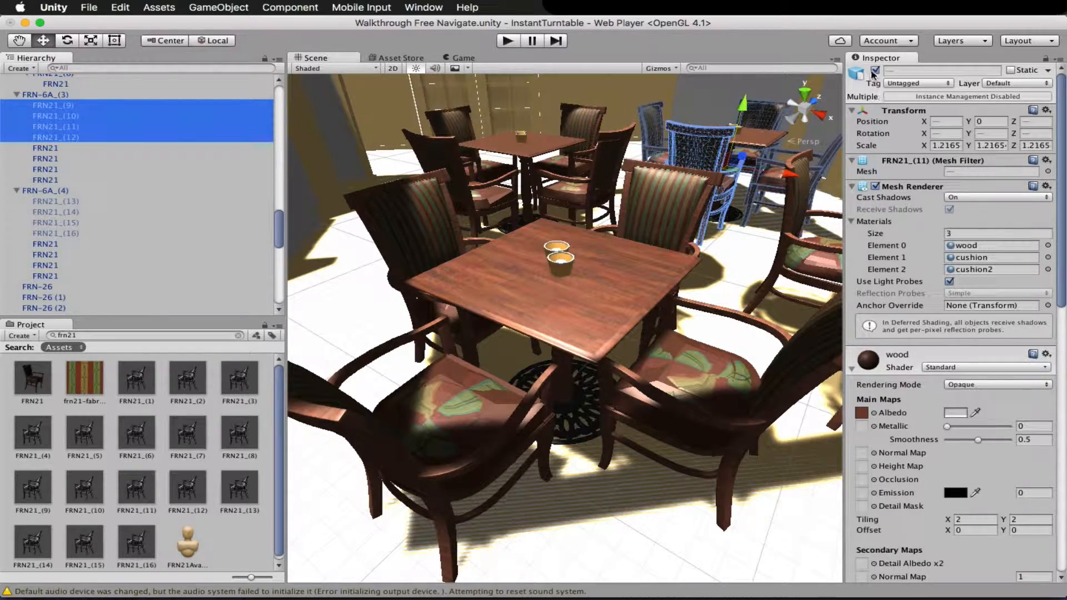
{"action": "left_click", "coordinate": [875, 70]}
{"action": "left_click", "coordinate": [223, 243]}
Set the FRN21 model's import normals to Calculate with a smoothing angle of 84 and apply the settings
{"action": "left_click_drag", "start_coordinate": [528, 356], "coordinate": [473, 434], "text": "alt"}
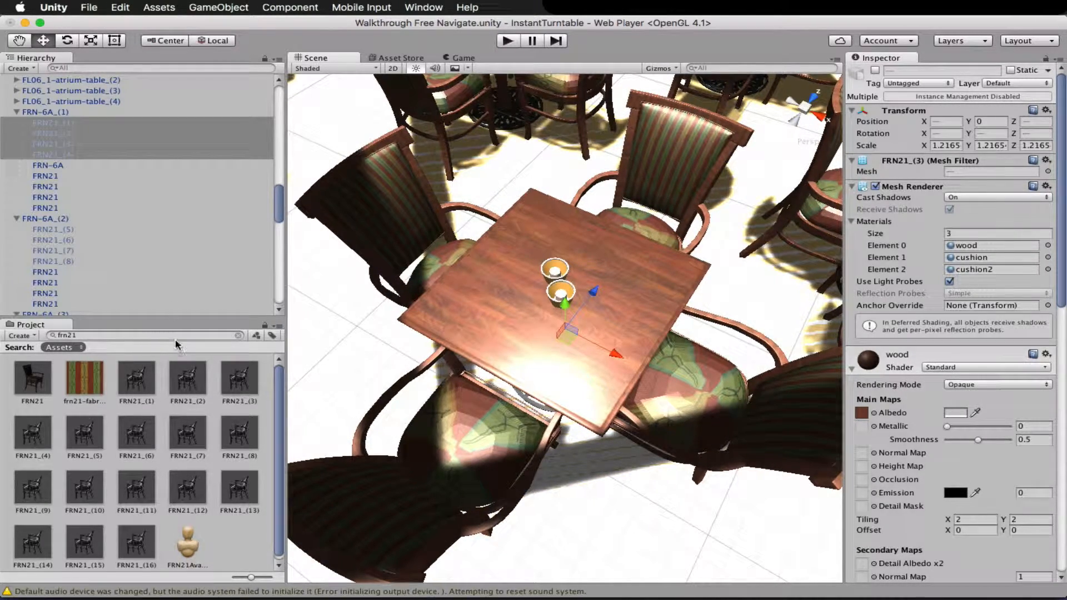
{"action": "left_click", "coordinate": [38, 378]}
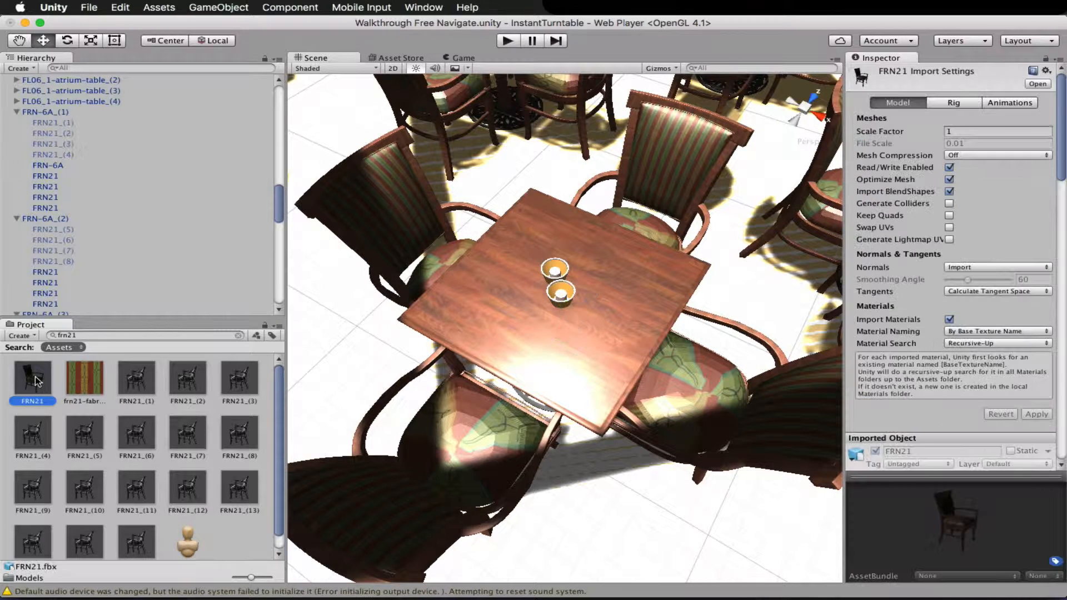
{"action": "left_click", "coordinate": [984, 267]}
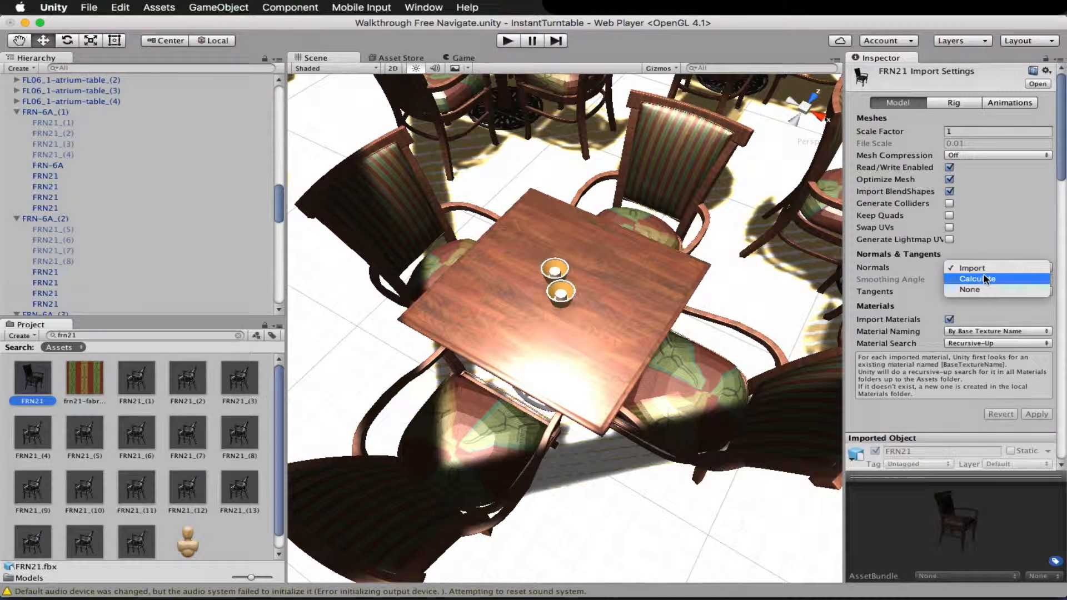
{"action": "left_click", "coordinate": [986, 279]}
{"action": "left_click_drag", "start_coordinate": [993, 283], "coordinate": [980, 286]}
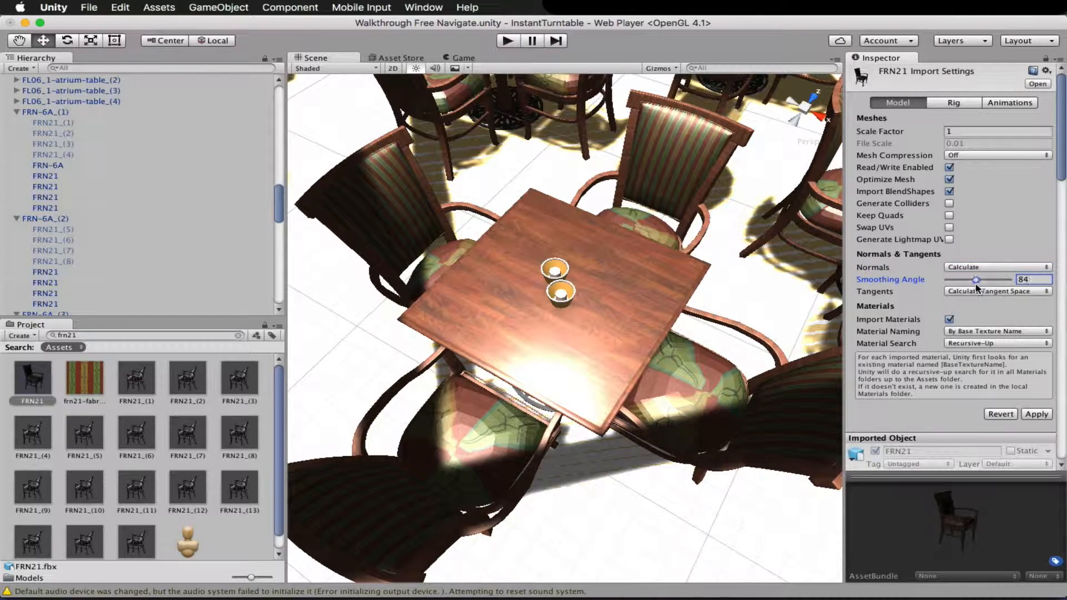
{"action": "left_click", "coordinate": [1030, 414]}
{"action": "left_click_drag", "start_coordinate": [701, 439], "coordinate": [712, 396], "text": "alt"}
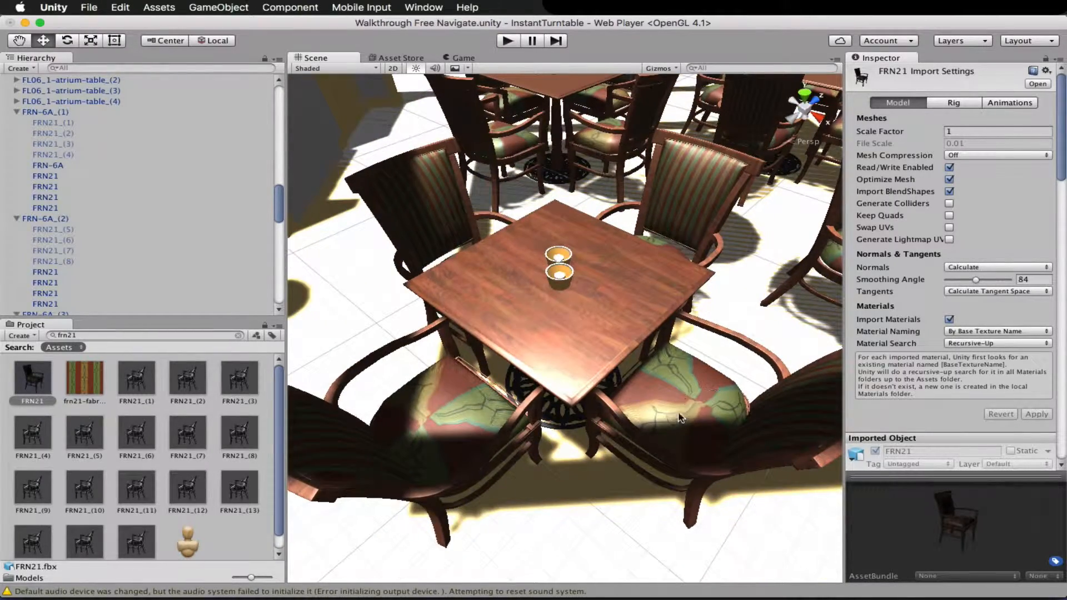
Switch to LightWave Modeler and examine the cushion's mesh and UV layout, comparing them with the seats in the Unity scene
{"action": "key", "text": "super+Tab"}
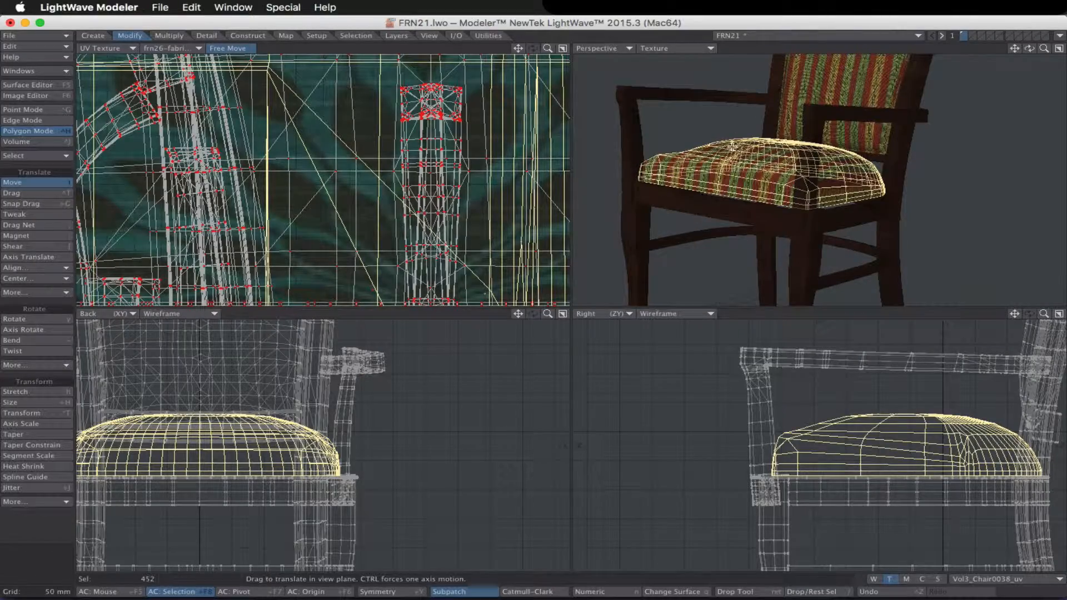
{"action": "mouse_move", "coordinate": [732, 148]}
{"action": "left_mouse_down", "text": "alt"}
{"action": "mouse_move", "coordinate": [749, 198]}
{"action": "mouse_move", "coordinate": [737, 133]}
{"action": "left_mouse_up", "text": "alt"}
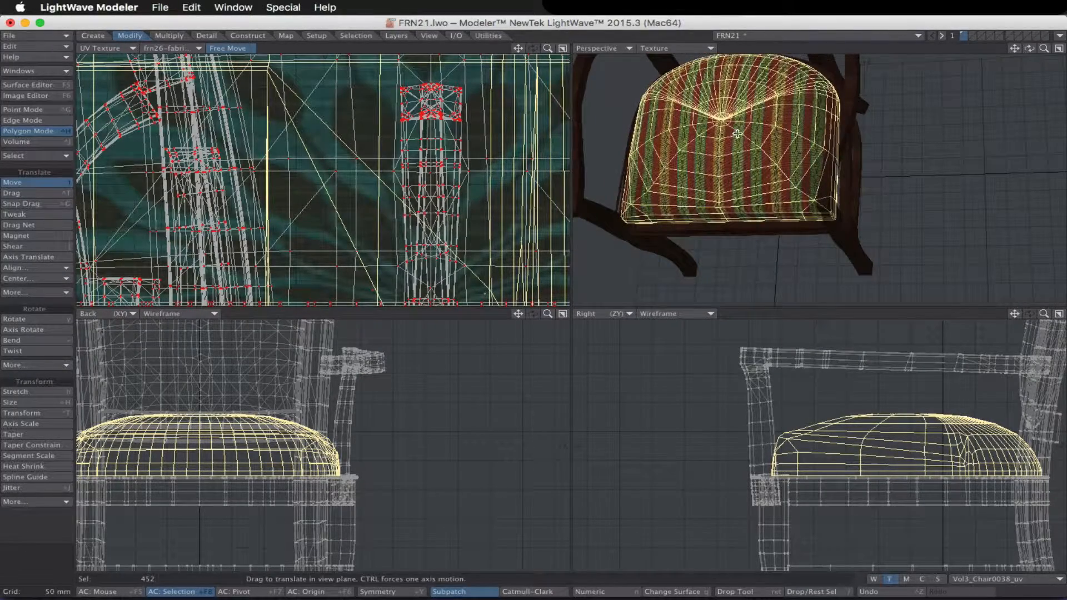
{"action": "key", "text": "space"}
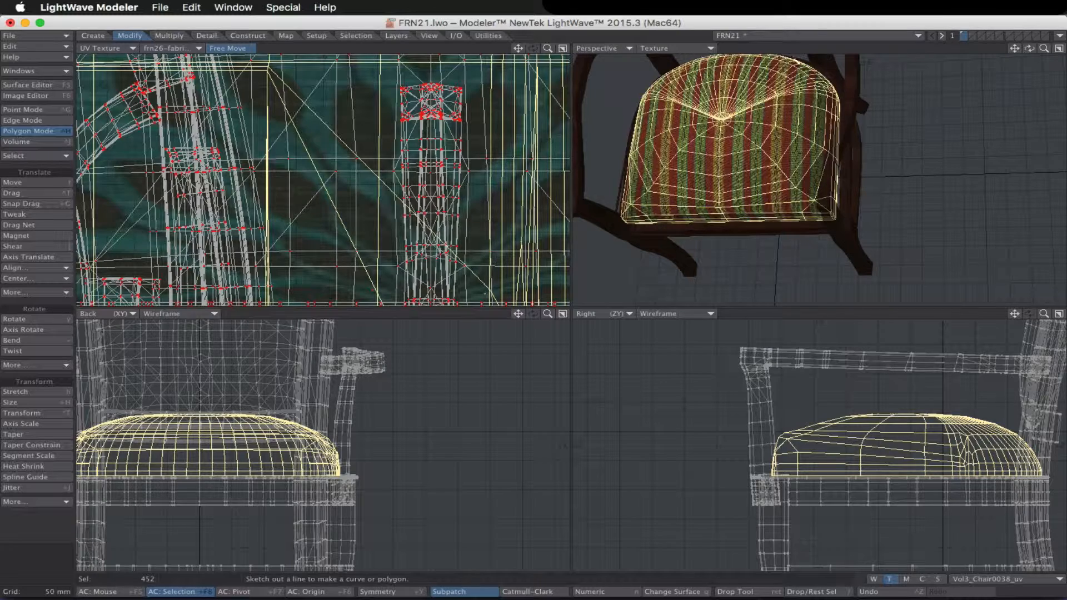
{"action": "key", "text": "a"}
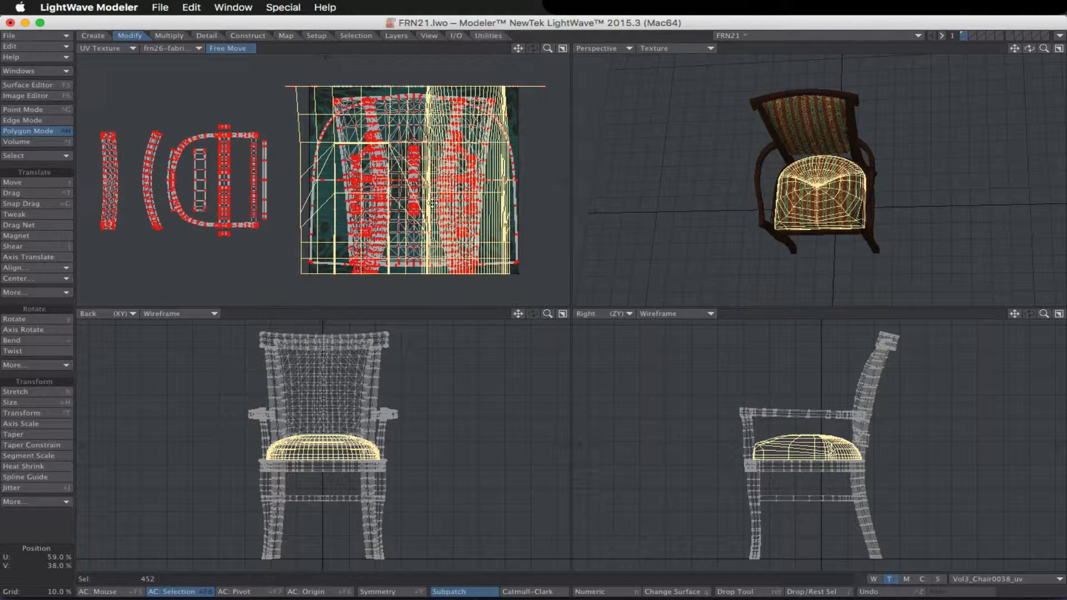
{"action": "left_click_drag", "start_coordinate": [470, 207], "coordinate": [433, 217], "text": "alt"}
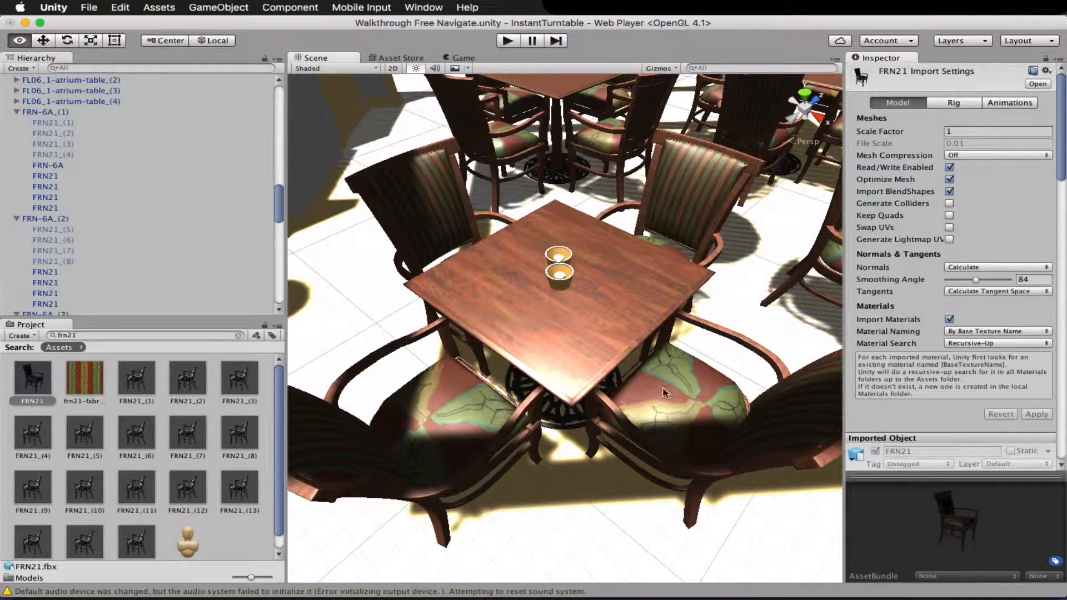
{"action": "left_click_drag", "start_coordinate": [673, 438], "coordinate": [676, 489], "text": "alt"}
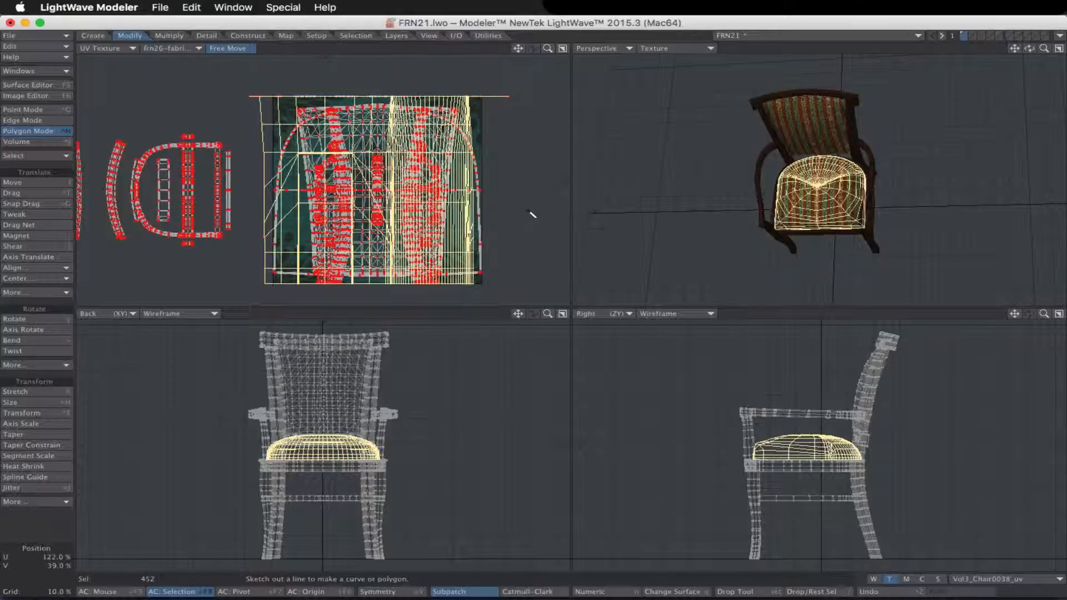
Create a planar UV map along the Y axis for the selected cushion polygons, using the texture name Vol3_Chair0038_uv
{"action": "left_click", "coordinate": [974, 581]}
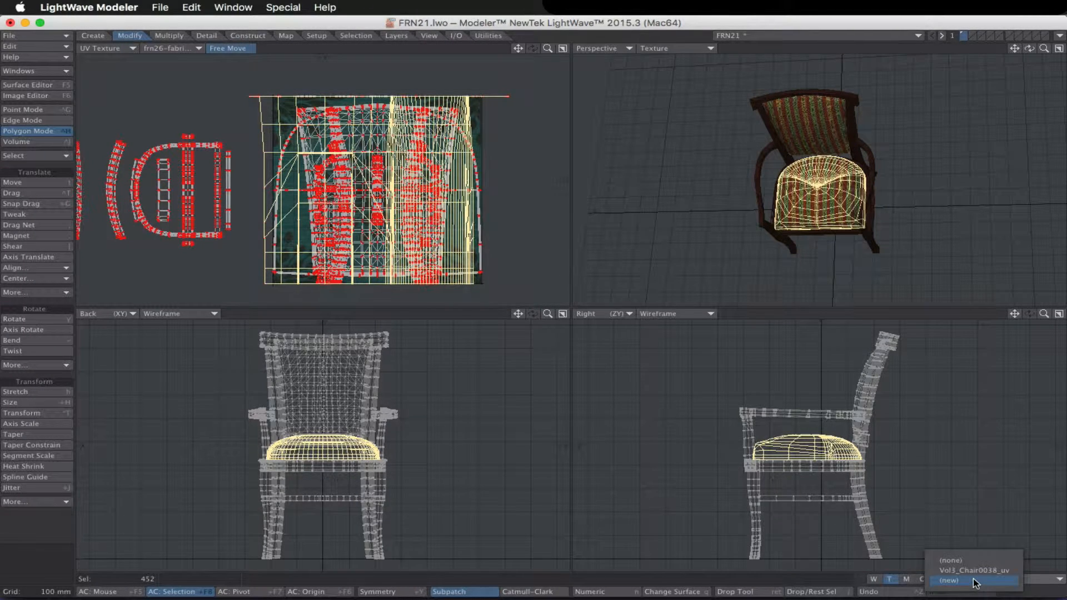
{"action": "left_click", "coordinate": [973, 581]}
{"action": "left_click", "coordinate": [647, 221]}
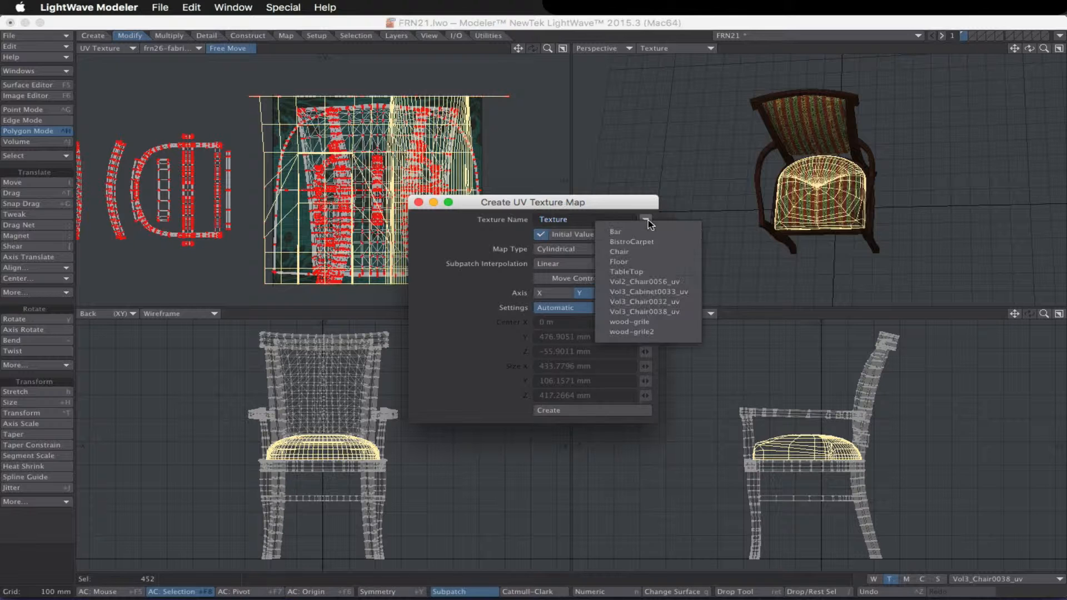
{"action": "left_click", "coordinate": [684, 315]}
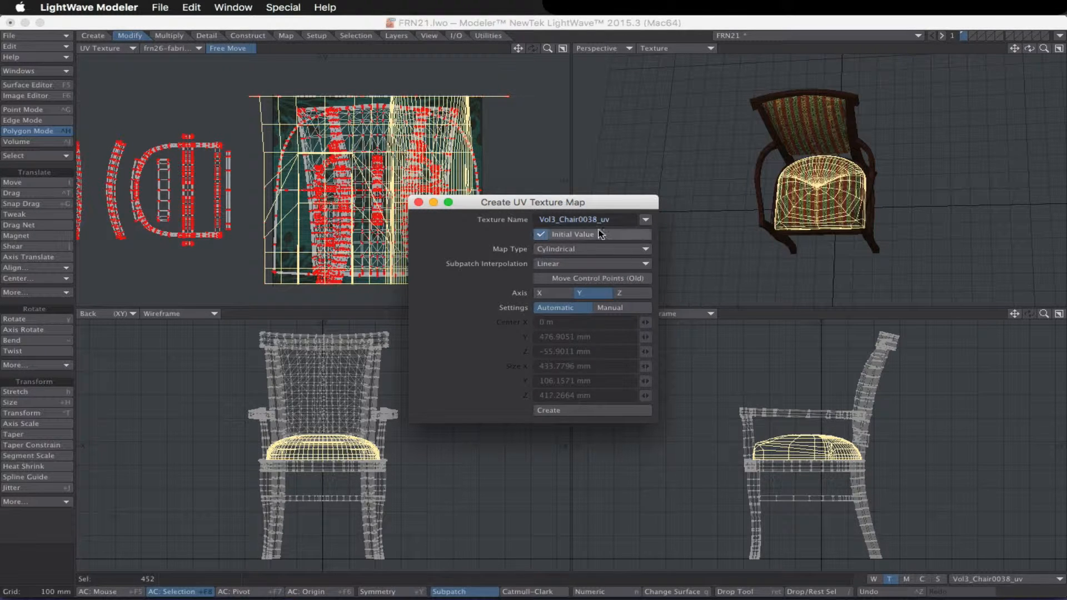
{"action": "left_click", "coordinate": [573, 249]}
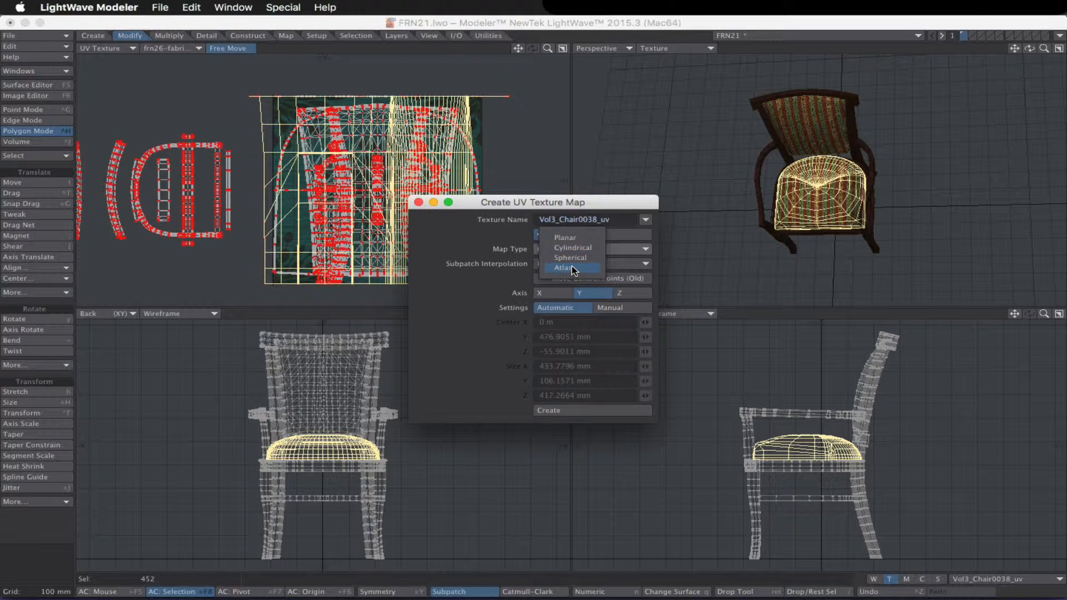
{"action": "left_click", "coordinate": [572, 268]}
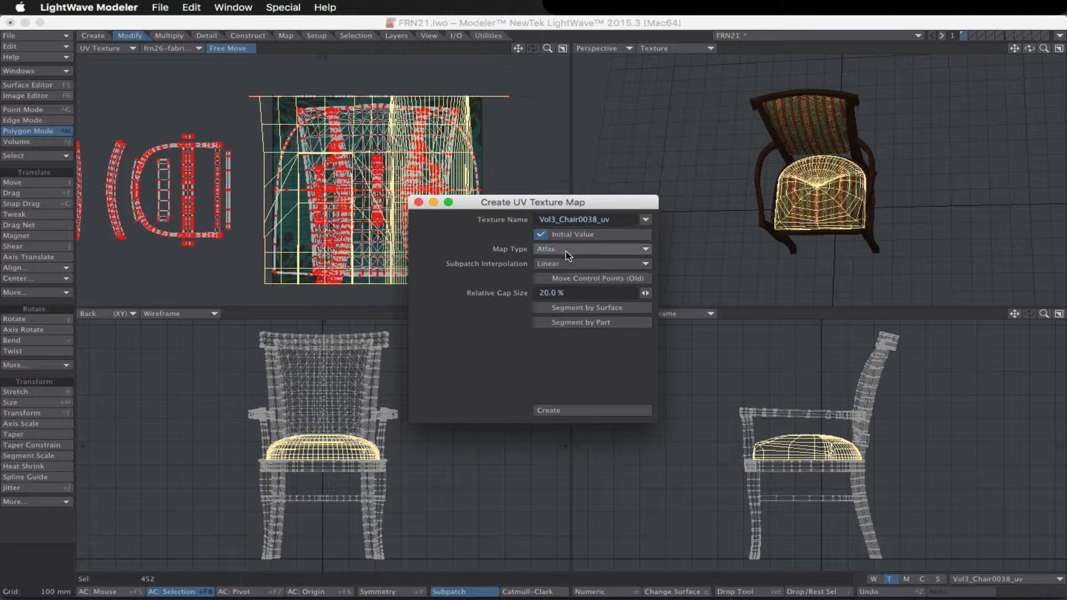
{"action": "left_click", "coordinate": [566, 248]}
{"action": "left_click", "coordinate": [567, 220]}
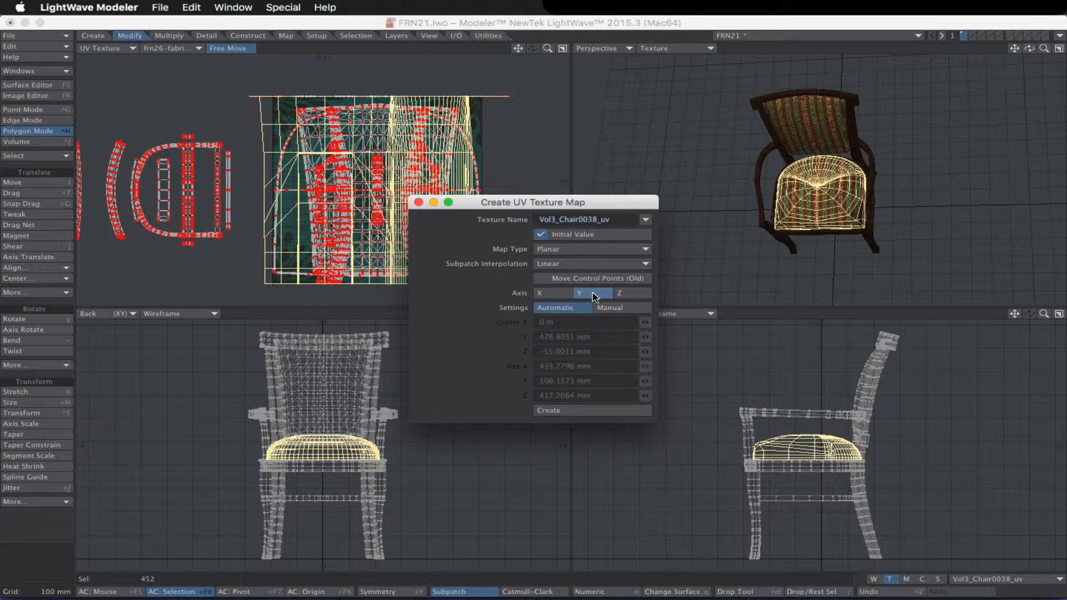
{"action": "left_click", "coordinate": [565, 409]}
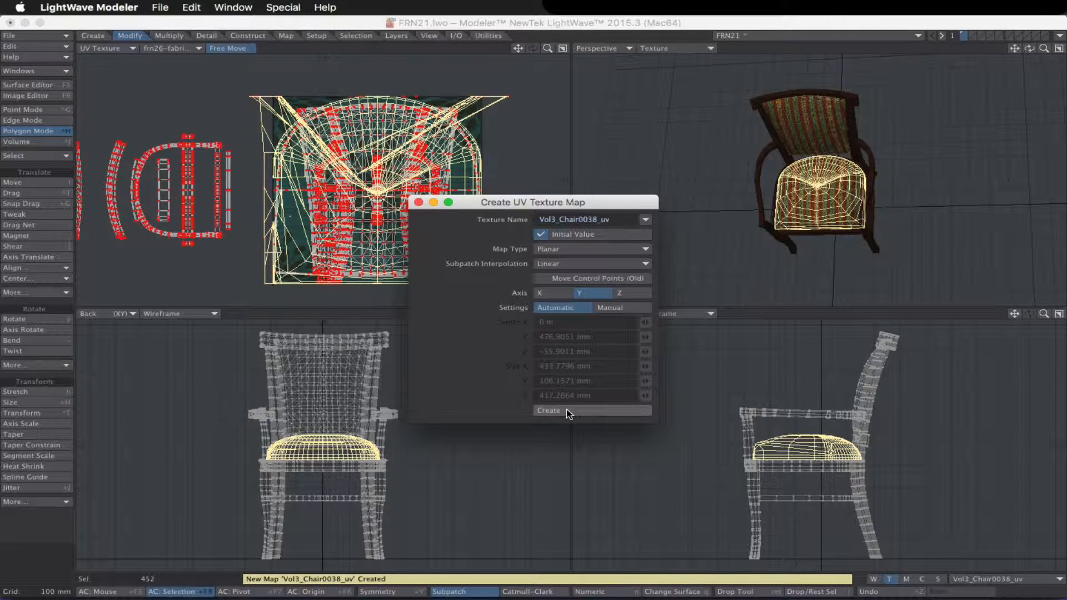
{"action": "left_click", "coordinate": [419, 202]}
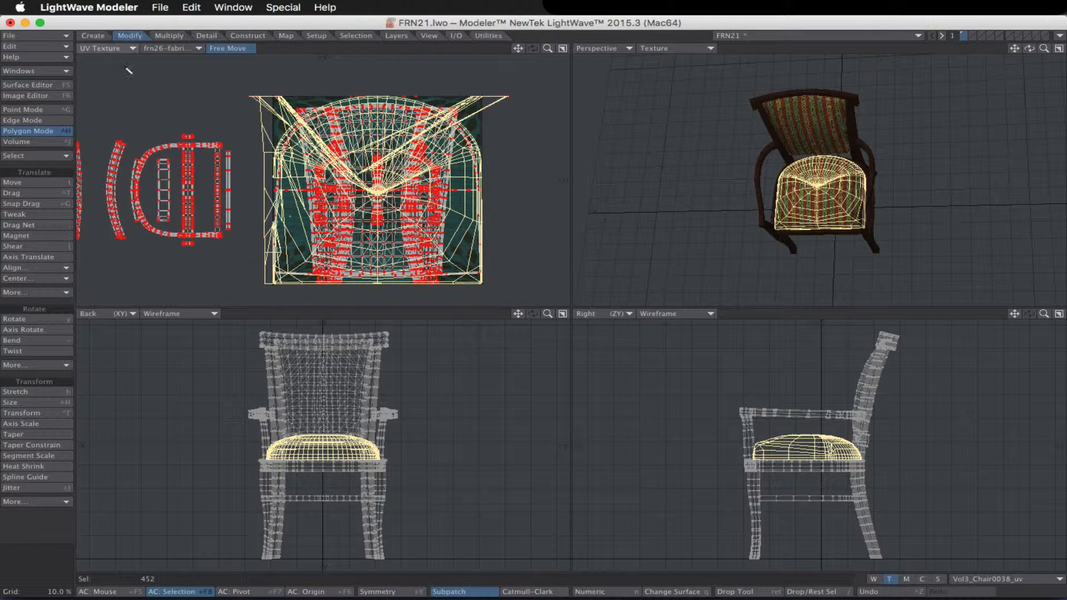
Unweld the cushion's points and recreate its planar Y-axis UV map under the name Vol3_Chair0038_uv
{"action": "left_click", "coordinate": [206, 35]}
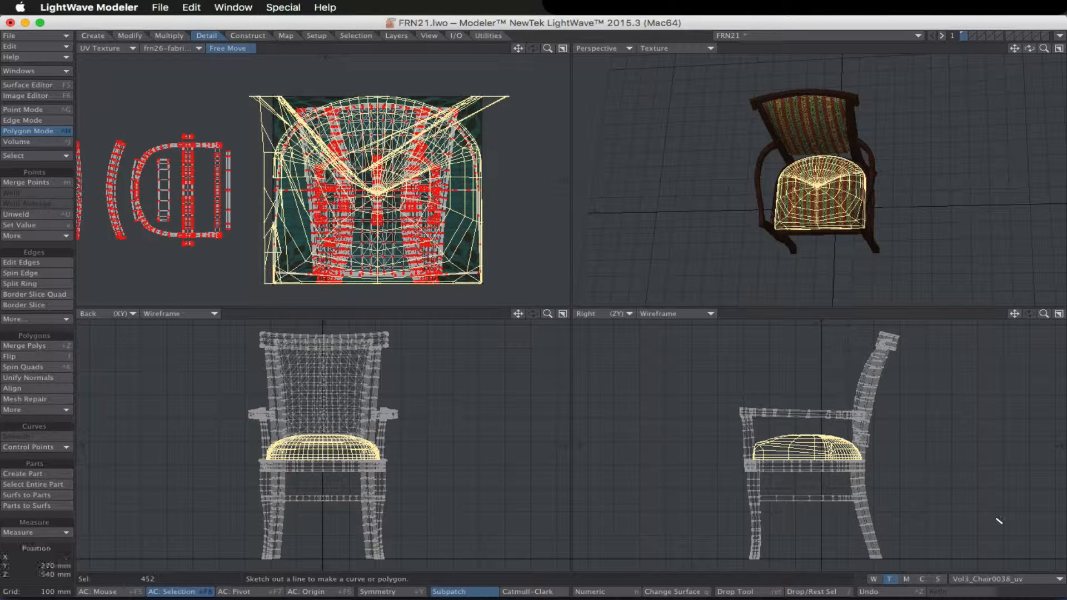
{"action": "left_click", "coordinate": [1025, 578]}
{"action": "left_click", "coordinate": [1000, 586]}
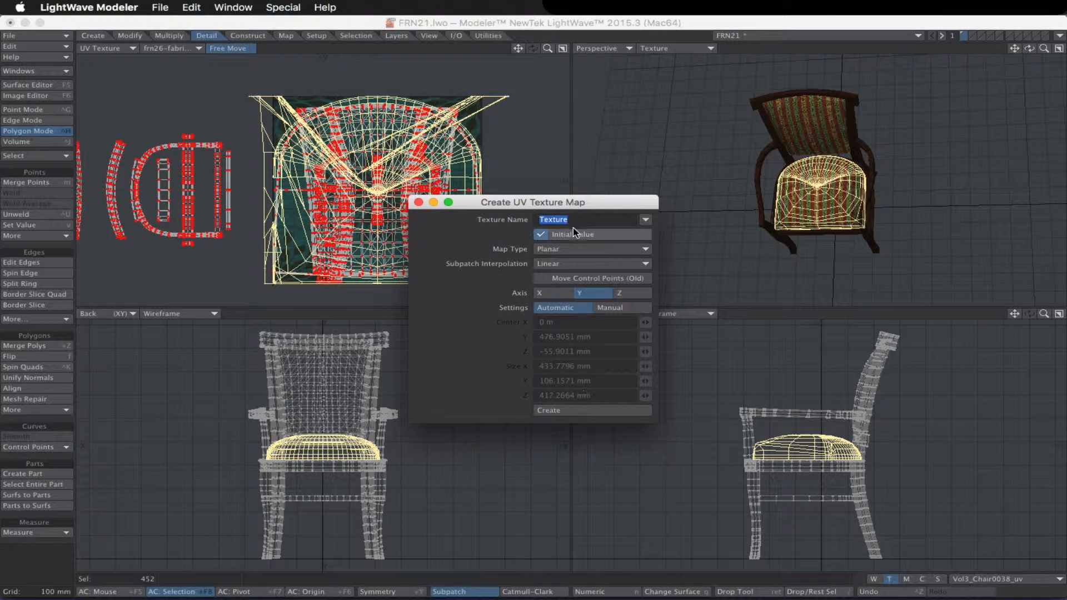
{"action": "left_click", "coordinate": [646, 220]}
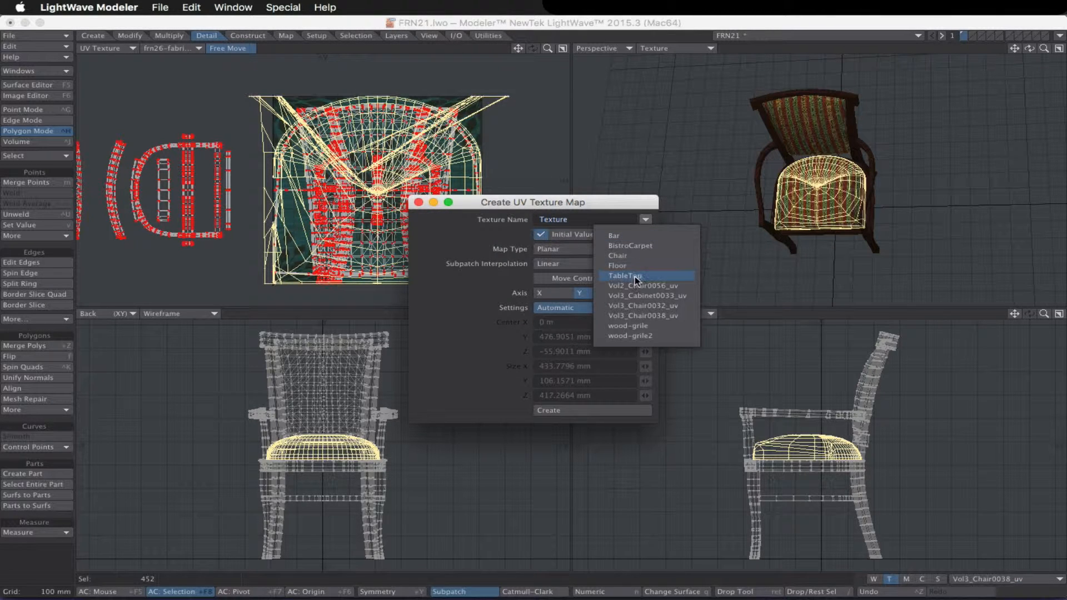
{"action": "left_click", "coordinate": [644, 316]}
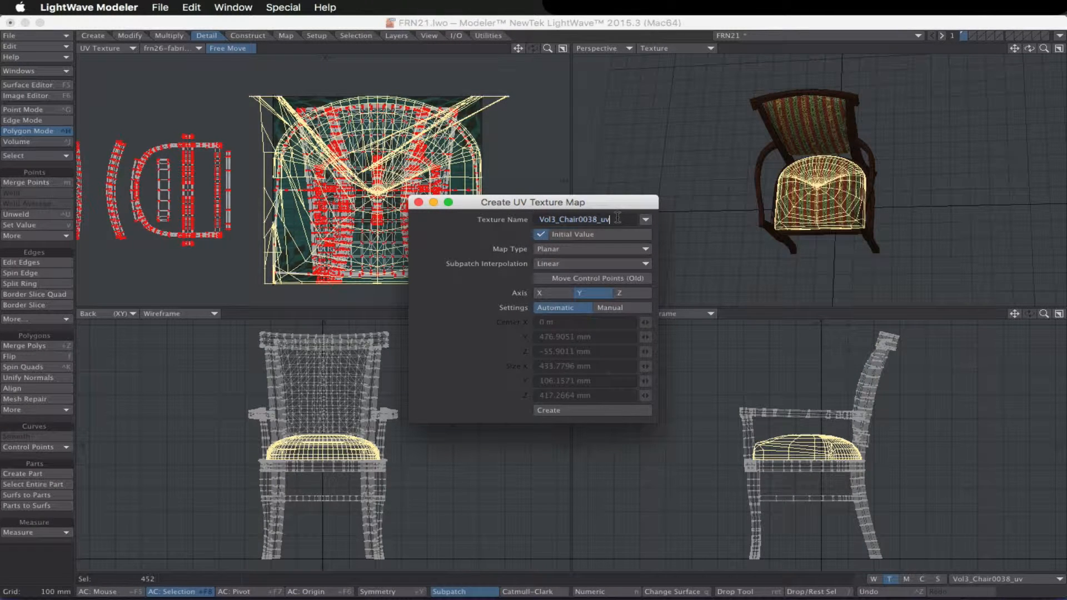
{"action": "key", "text": "Return"}
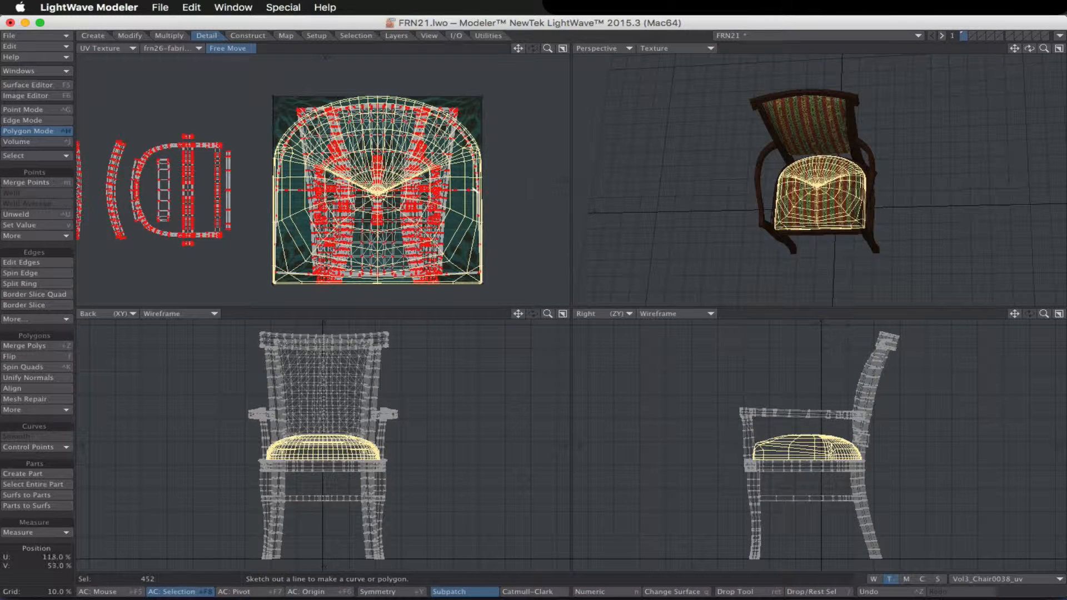
Export the chair as an ASCII FBX, version FBX201400, overwriting FRN21.fbx in the Models folder
{"action": "left_click", "coordinate": [22, 35]}
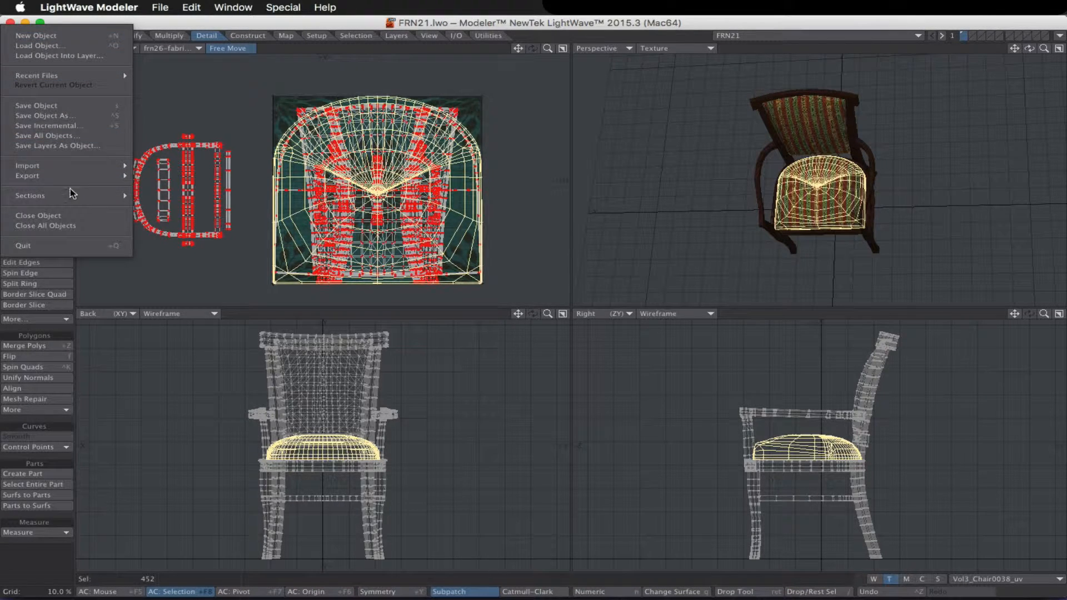
{"action": "mouse_move", "coordinate": [101, 176]}
{"action": "left_click", "coordinate": [183, 195]}
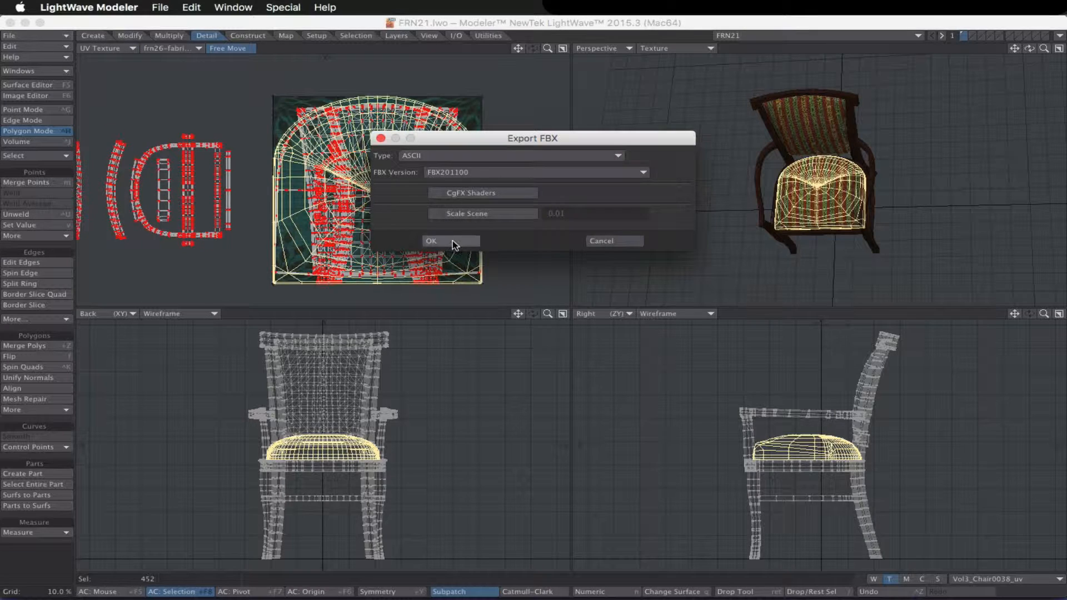
{"action": "left_click", "coordinate": [484, 171]}
{"action": "left_click", "coordinate": [485, 144]}
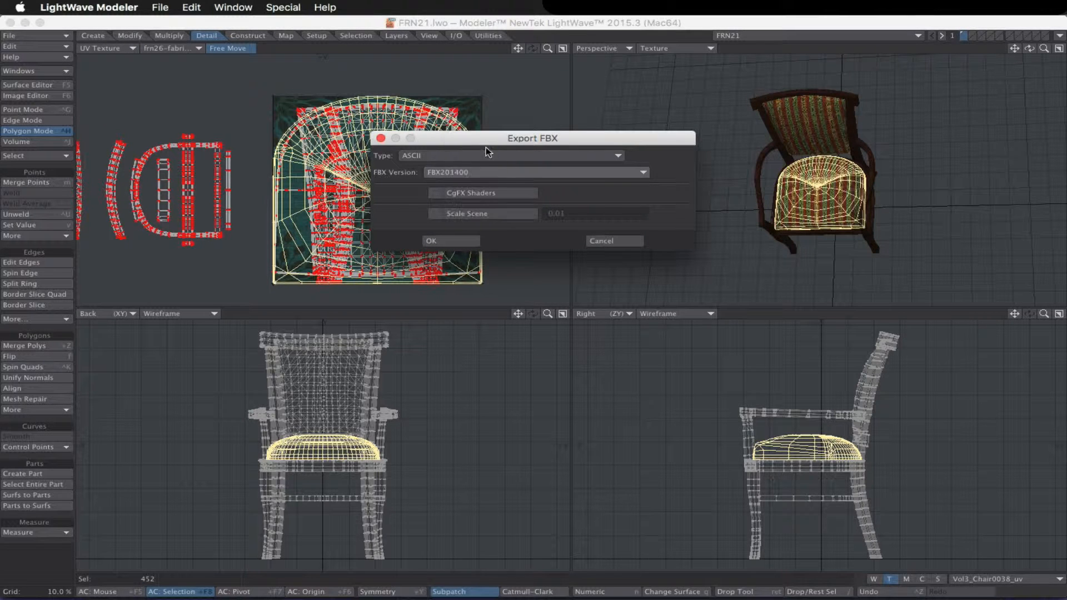
{"action": "left_click", "coordinate": [462, 241]}
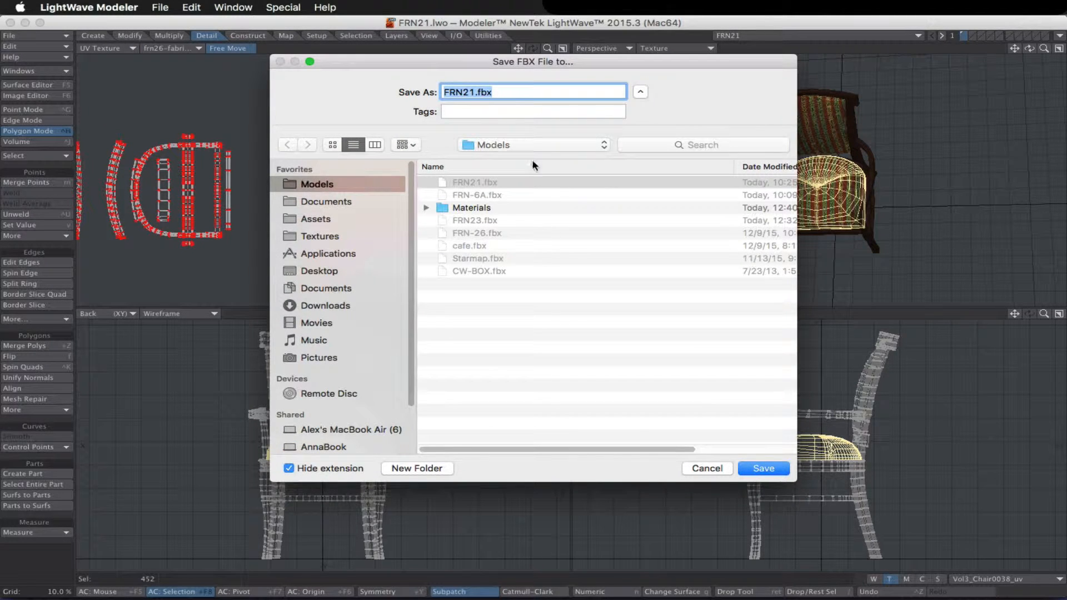
{"action": "left_click", "coordinate": [763, 469]}
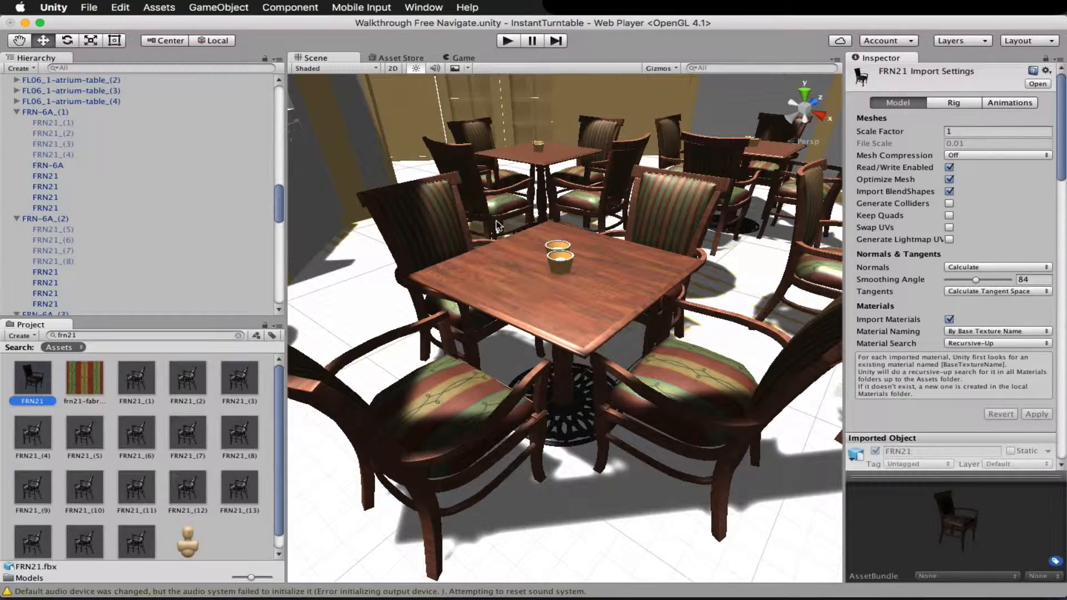
Inspect the updated seats in the Unity scene and compare them with a close view of the cushion's fabric in LightWave Modeler
{"action": "left_click_drag", "start_coordinate": [554, 210], "coordinate": [522, 228], "text": "alt"}
{"action": "key", "text": "super+Tab"}
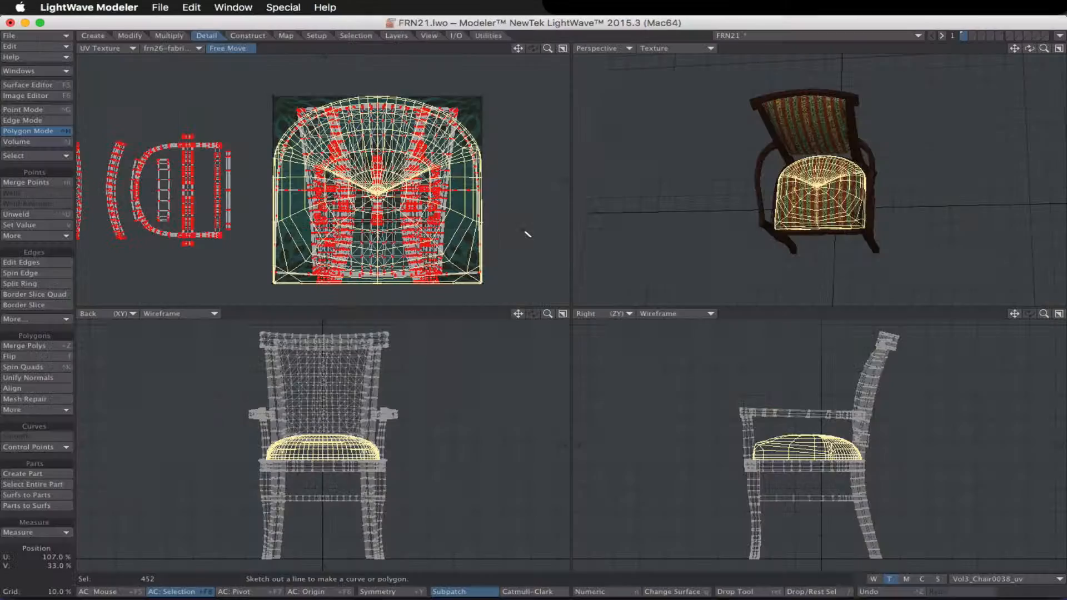
{"action": "key", "text": "shift+a"}
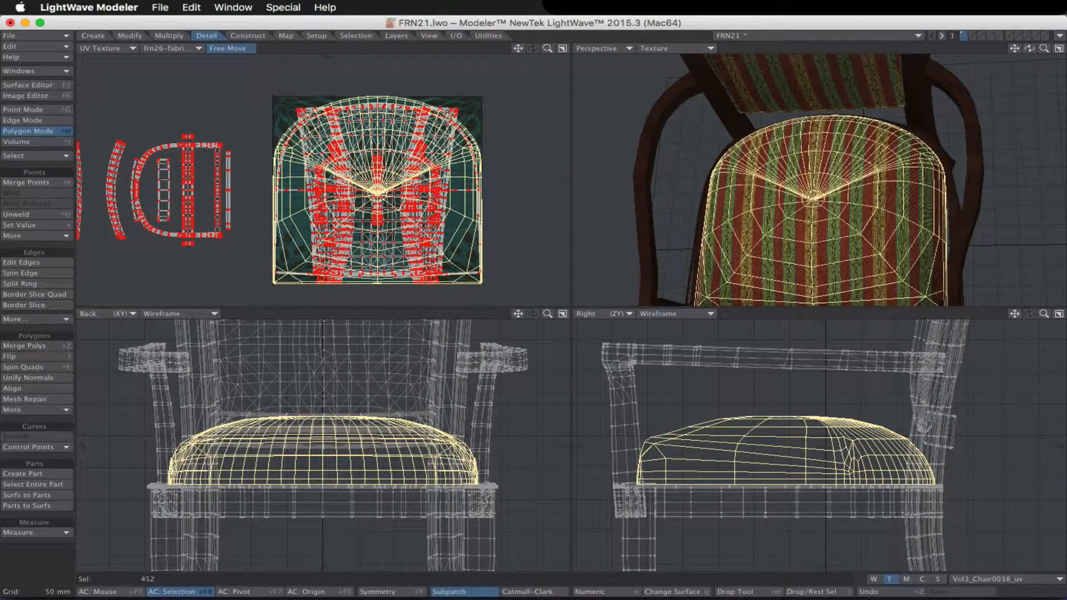
{"action": "left_click_drag", "start_coordinate": [814, 194], "coordinate": [804, 233], "text": "alt"}
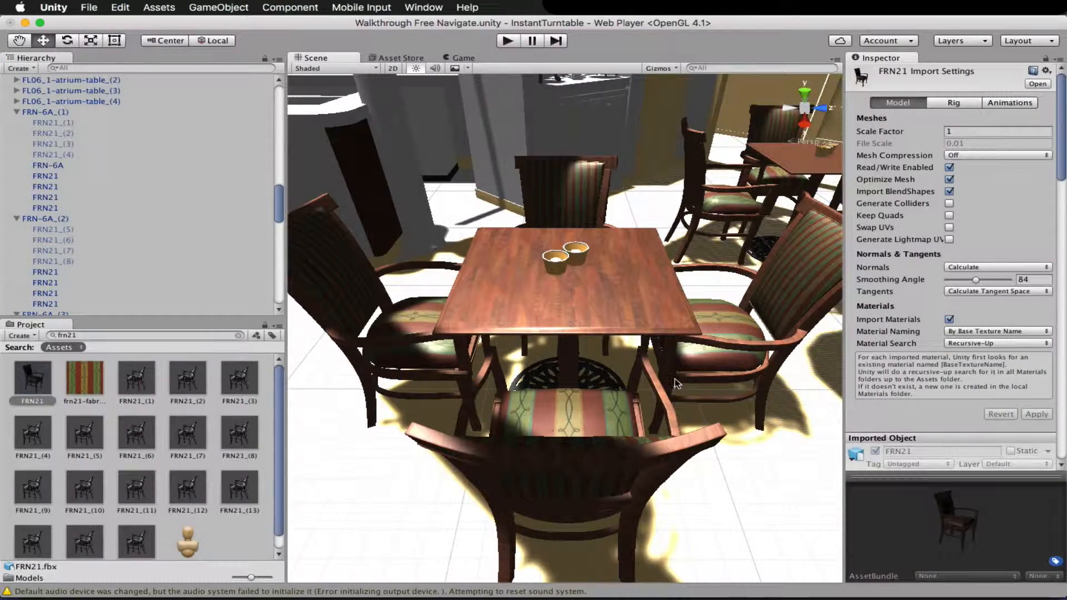
In Unity, select an FRN21 chair at the front table and set its cushion2 material's main tiling to 4.6 by 4.6
{"action": "left_click", "coordinate": [570, 409]}
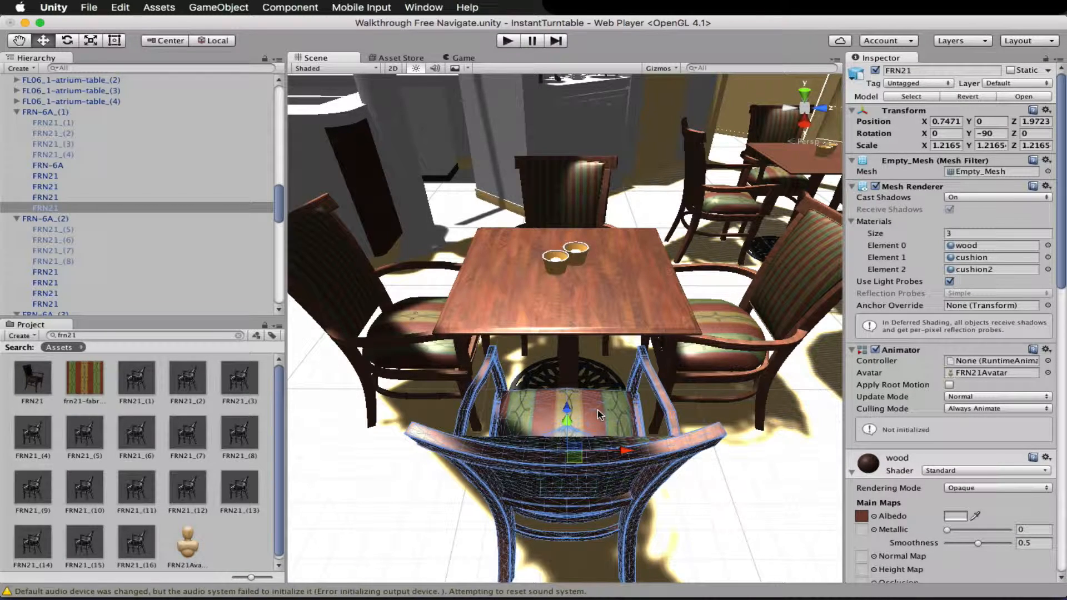
{"action": "left_click", "coordinate": [738, 332]}
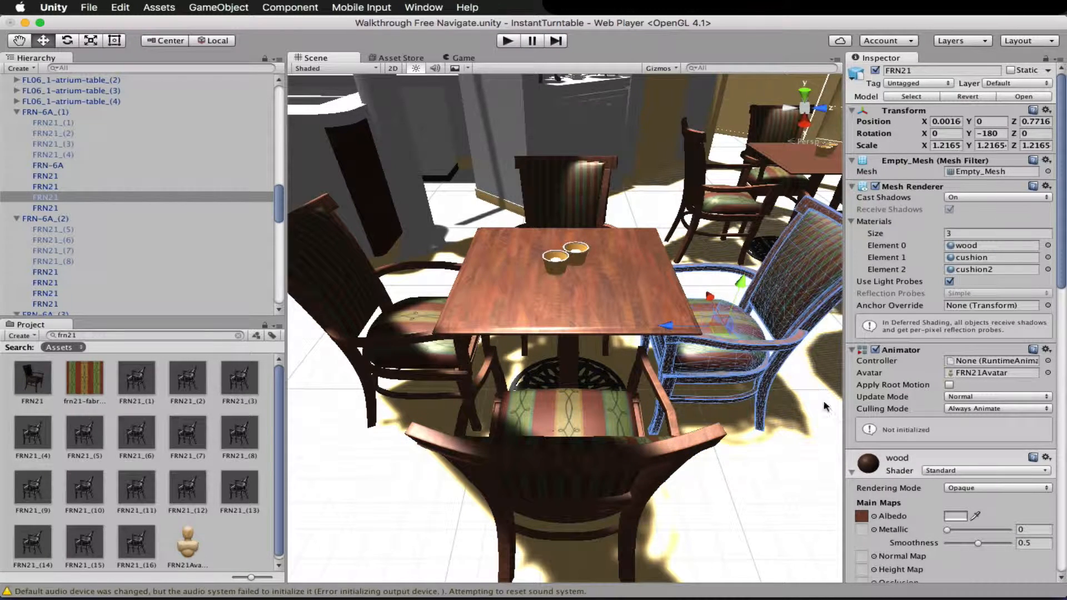
{"action": "scroll", "coordinate": [886, 442], "scroll_direction": "down", "scroll_amount": 20}
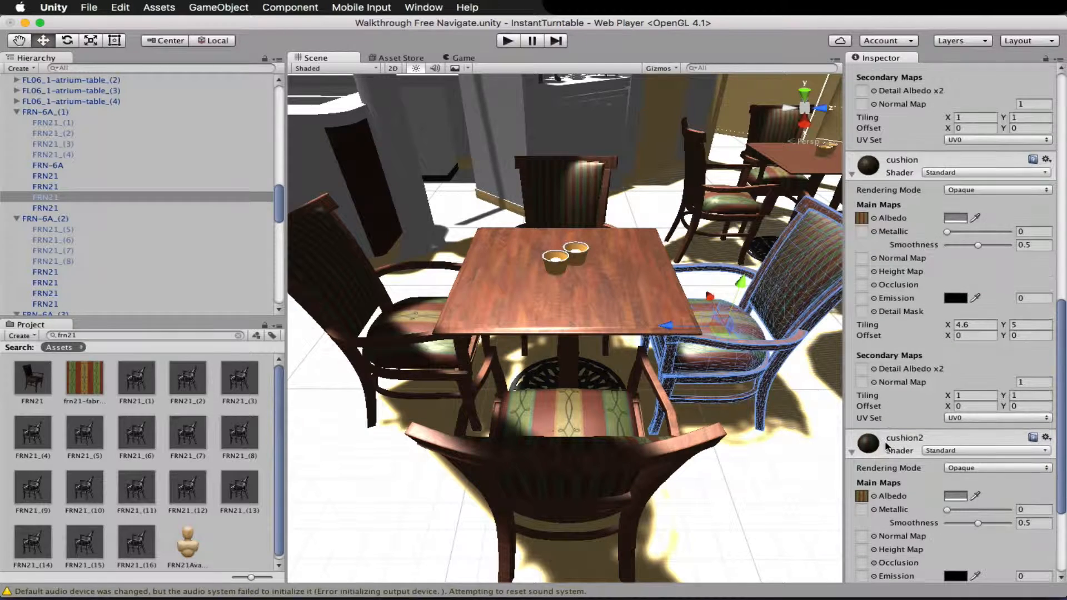
{"action": "scroll", "coordinate": [898, 338], "scroll_direction": "down", "scroll_amount": 5}
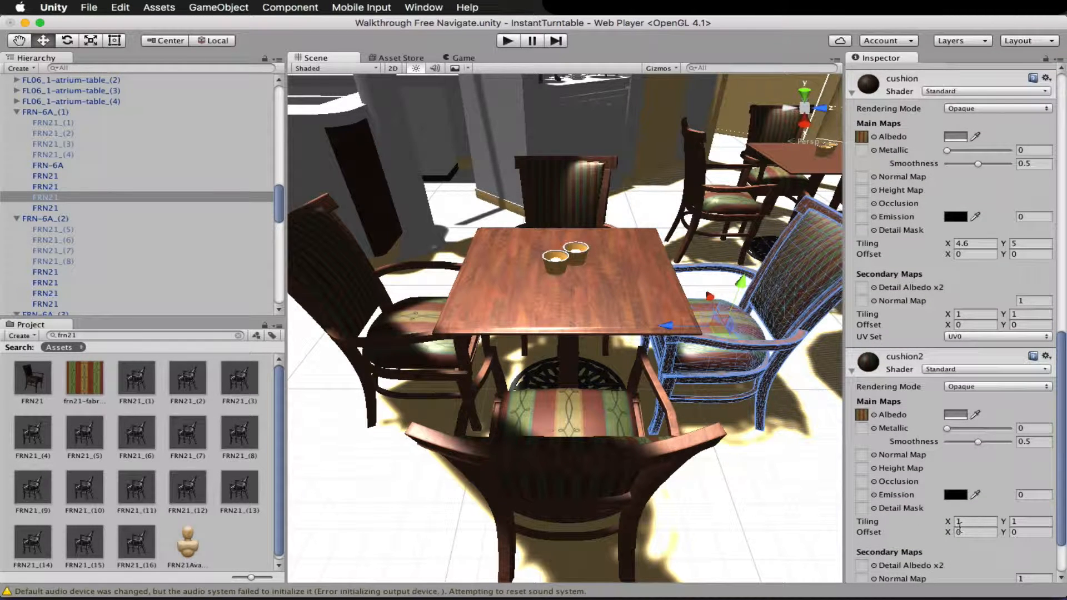
{"action": "left_click", "coordinate": [959, 520]}
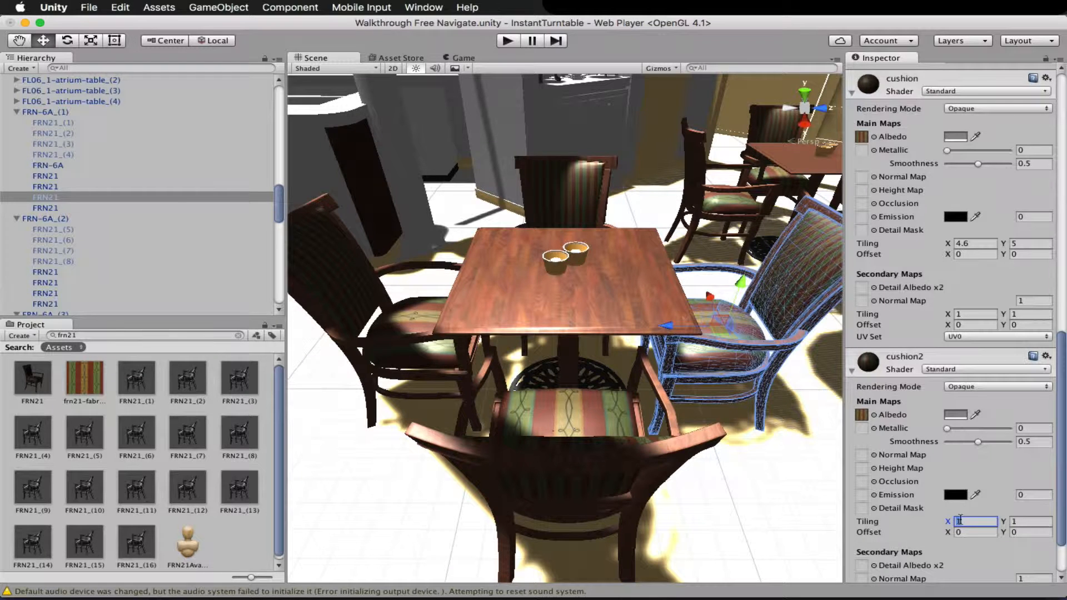
{"action": "type", "text": "4.6"}
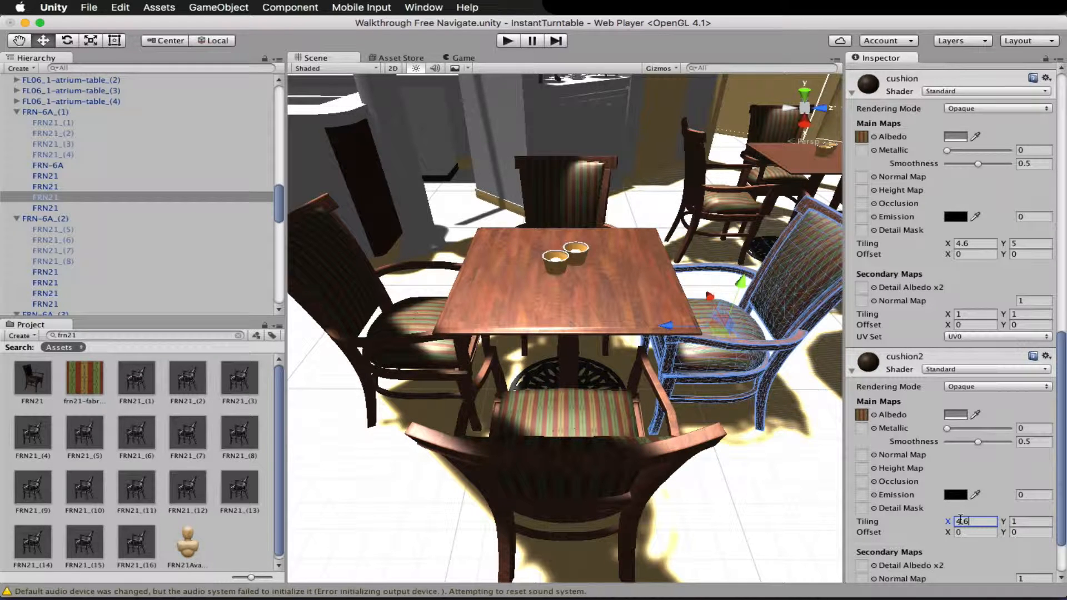
{"action": "key", "text": "Tab"}
{"action": "key", "text": "alt"}
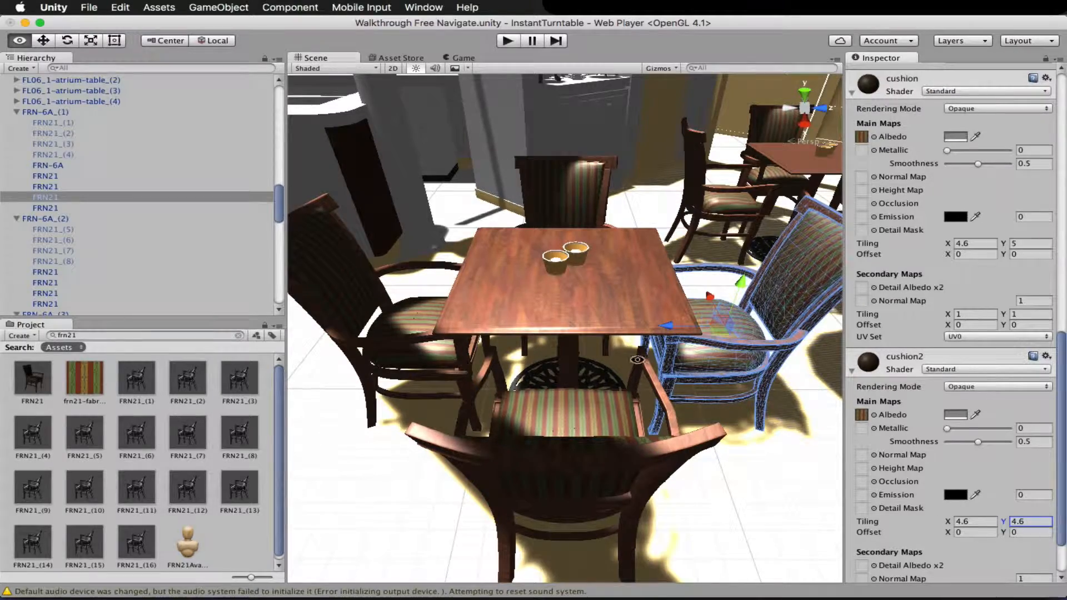
{"action": "left_click_drag", "start_coordinate": [638, 360], "coordinate": [679, 378], "text": "alt"}
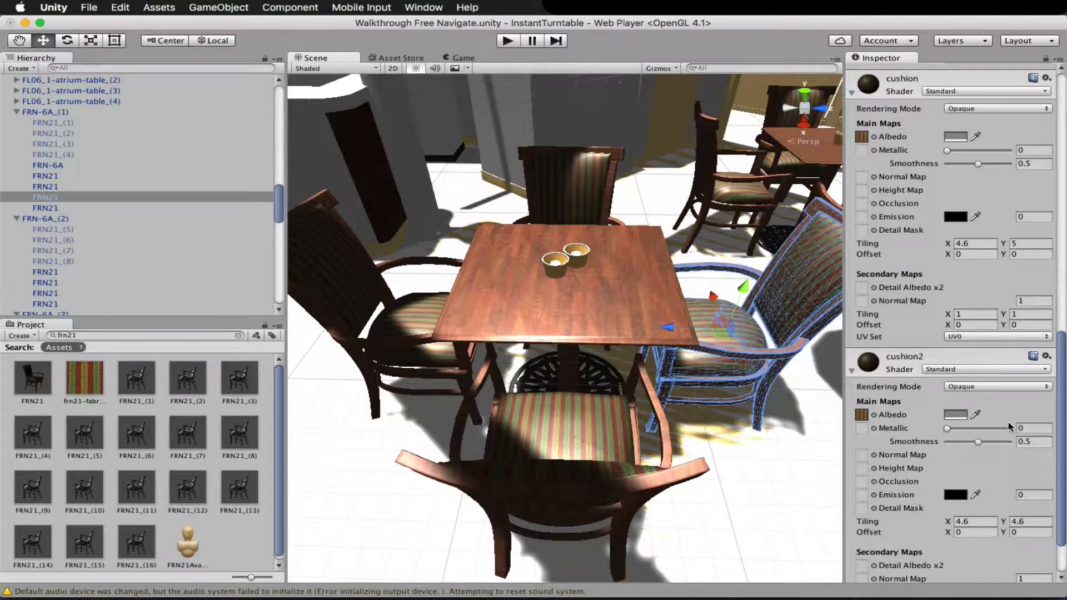
Try main tiling values of 4 by 4 and 3 by 3 on the cushion2 material
{"action": "left_click", "coordinate": [973, 523]}
{"action": "type", "text": "4"}
{"action": "key", "text": "Tab"}
{"action": "type", "text": "4"}
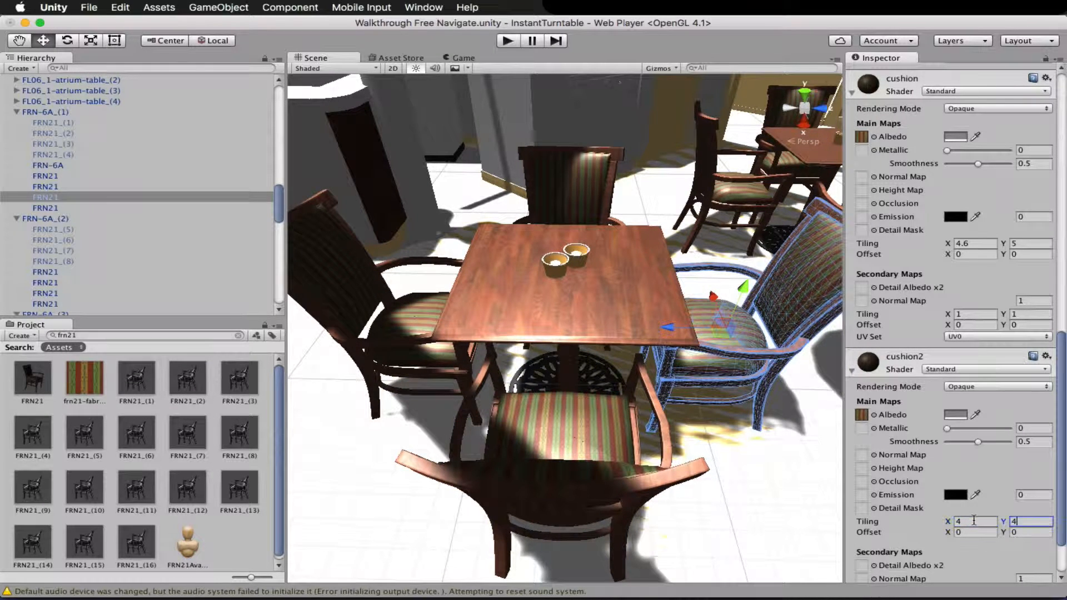
{"action": "left_click", "coordinate": [974, 521]}
{"action": "type", "text": "3"}
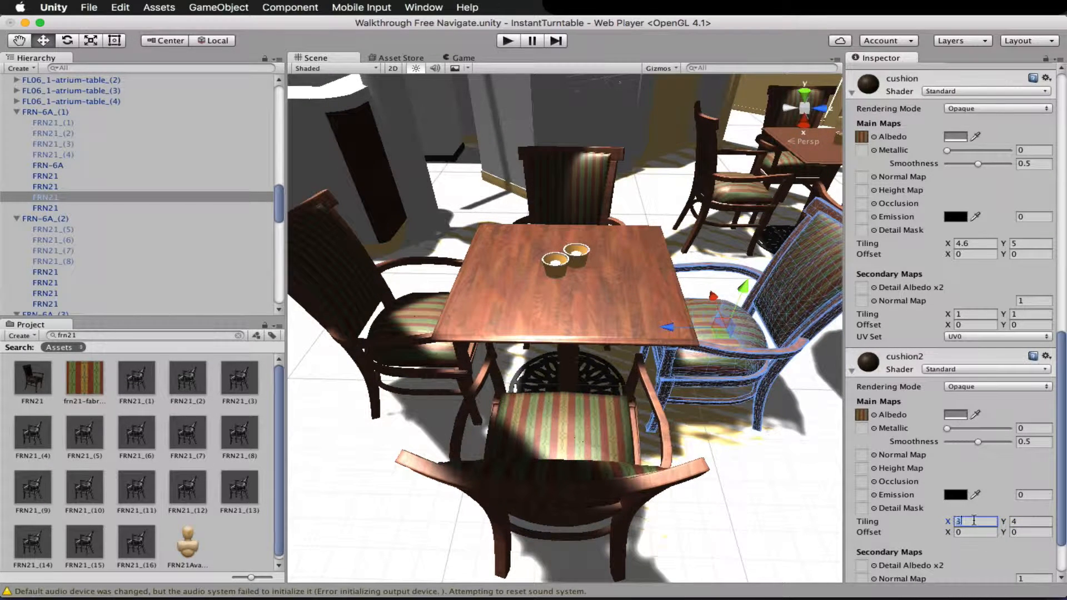
{"action": "key", "text": "Tab"}
{"action": "type", "text": "3"}
Check the cushion's stripe scale in LightWave, try 6 by 6 in Unity, and set cushion2's main tiling to 7 by 7
{"action": "key", "text": "super+Tab"}
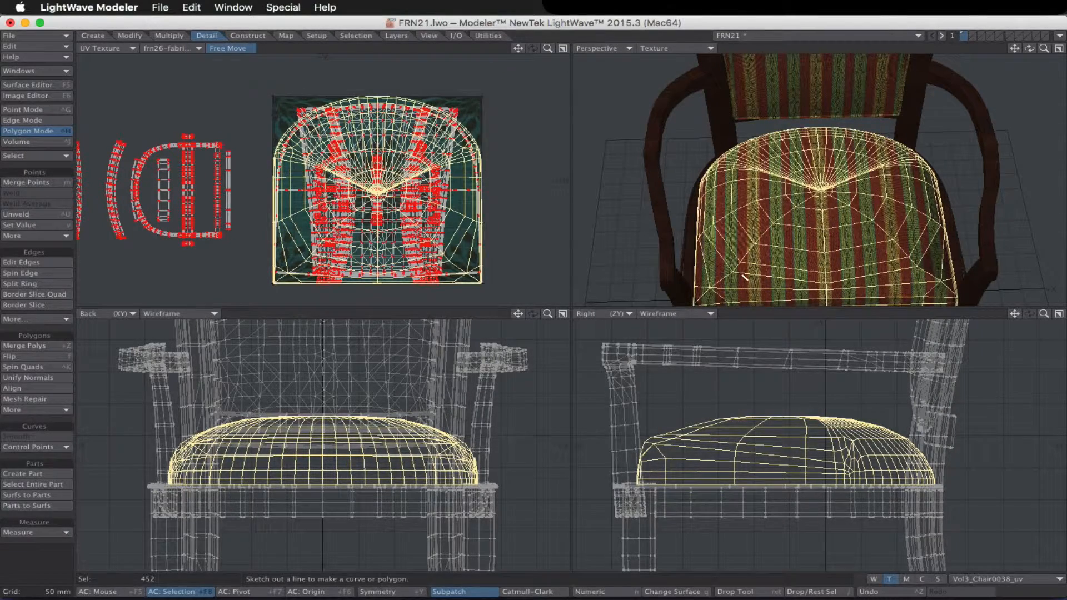
{"action": "key", "text": "super+Tab"}
{"action": "left_click", "coordinate": [984, 525]}
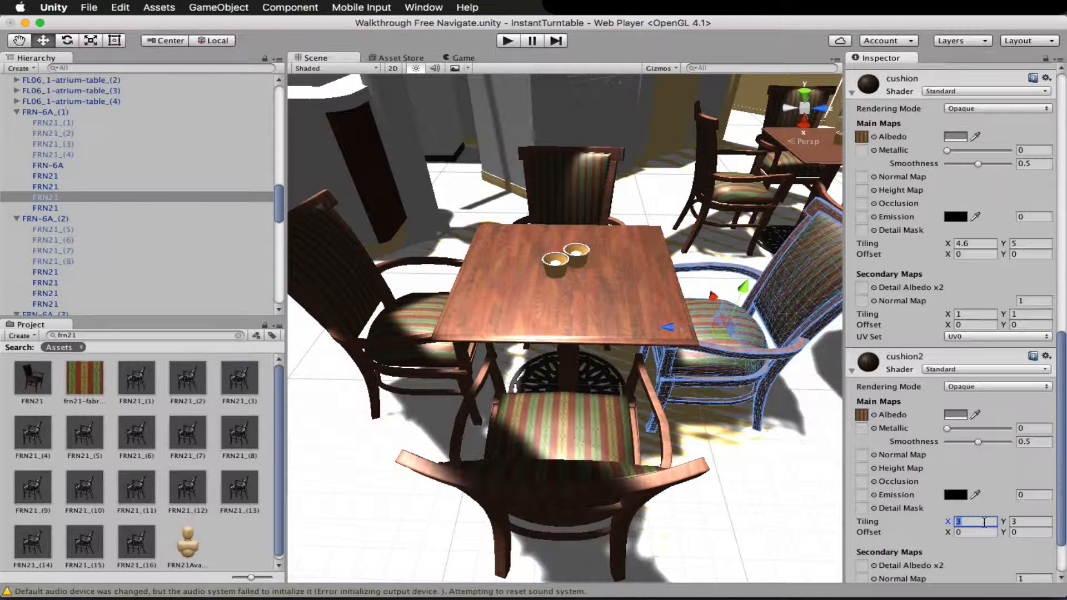
{"action": "type", "text": "6"}
{"action": "key", "text": "Tab"}
{"action": "left_click", "coordinate": [984, 523]}
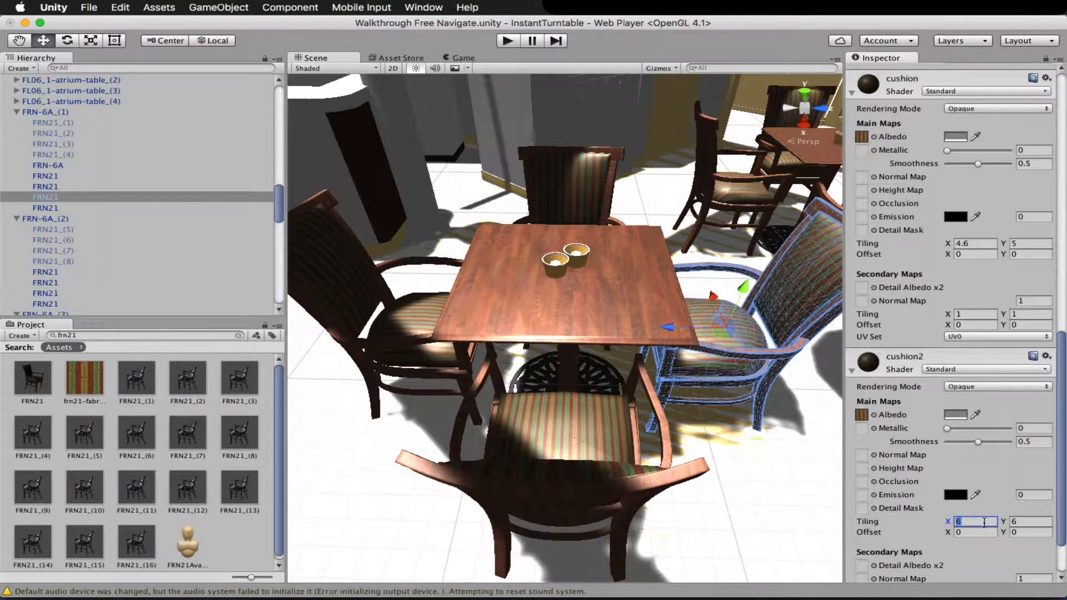
{"action": "type", "text": "7"}
{"action": "key", "text": "Tab"}
{"action": "type", "text": "7"}
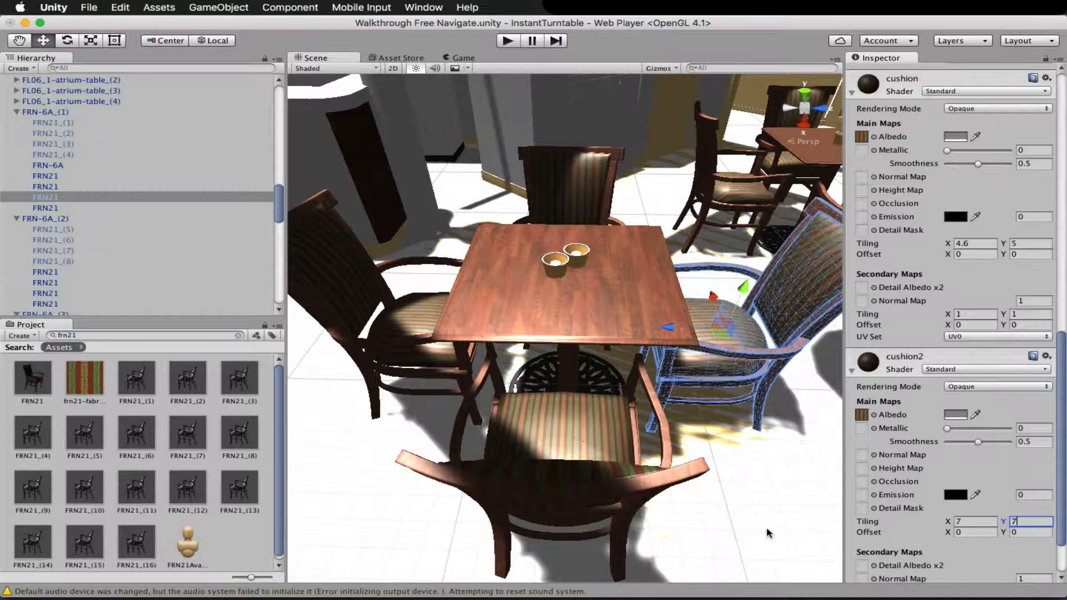
Try main tiling values of 5 by 5 and 4.4 by 4.4 on the cushion2 material
{"action": "left_click", "coordinate": [975, 522]}
{"action": "type", "text": "5"}
{"action": "key", "text": "Tab"}
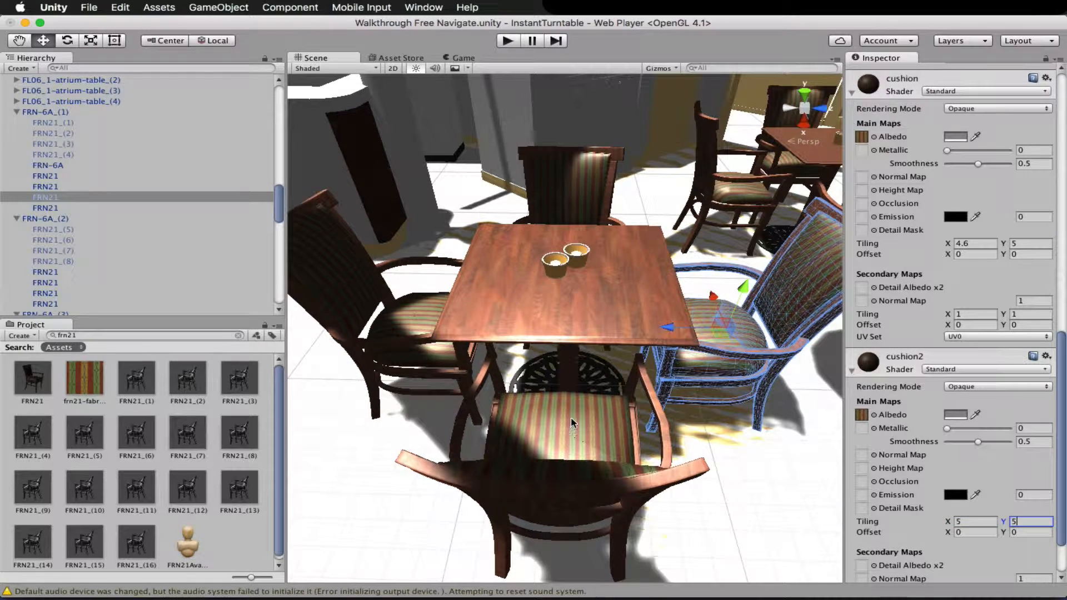
{"action": "left_click", "coordinate": [969, 521]}
{"action": "type", "text": "4.4"}
{"action": "key", "text": "Tab"}
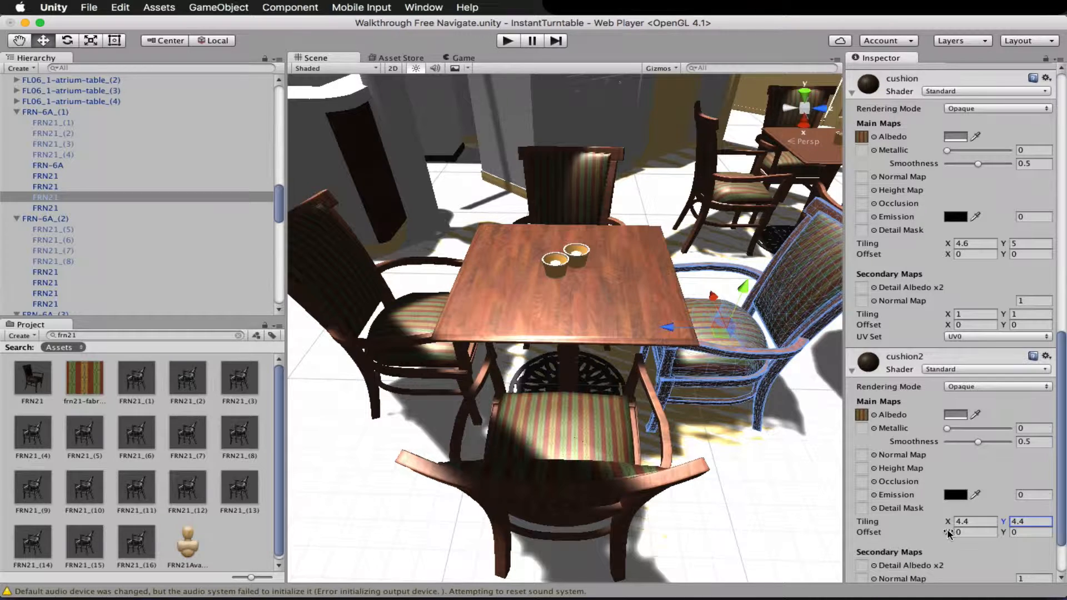
Set cushion2's main tiling to 4.6 by 4.6 with an X offset of 0.23, and select another FRN21 chair at the front table
{"action": "left_click_drag", "start_coordinate": [949, 533], "coordinate": [970, 534]}
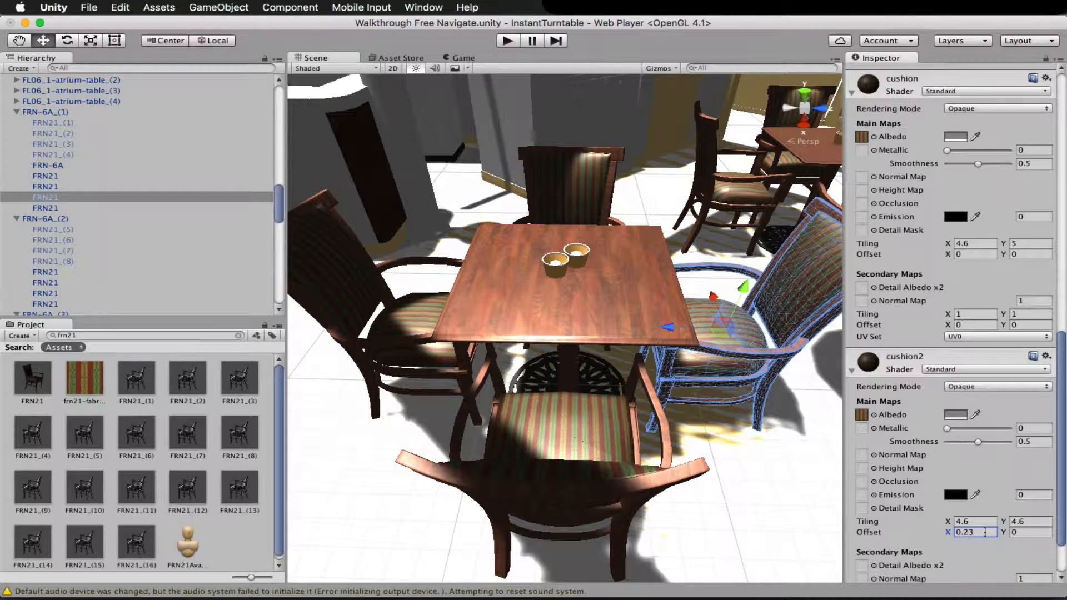
{"action": "left_click_drag", "start_coordinate": [589, 446], "coordinate": [809, 330], "text": "alt"}
{"action": "left_click", "coordinate": [739, 307]}
Run the scene and walk past the bar and around the café tables to inspect the striped chair cushions, ending play mode when done
{"action": "key", "text": "super+p"}
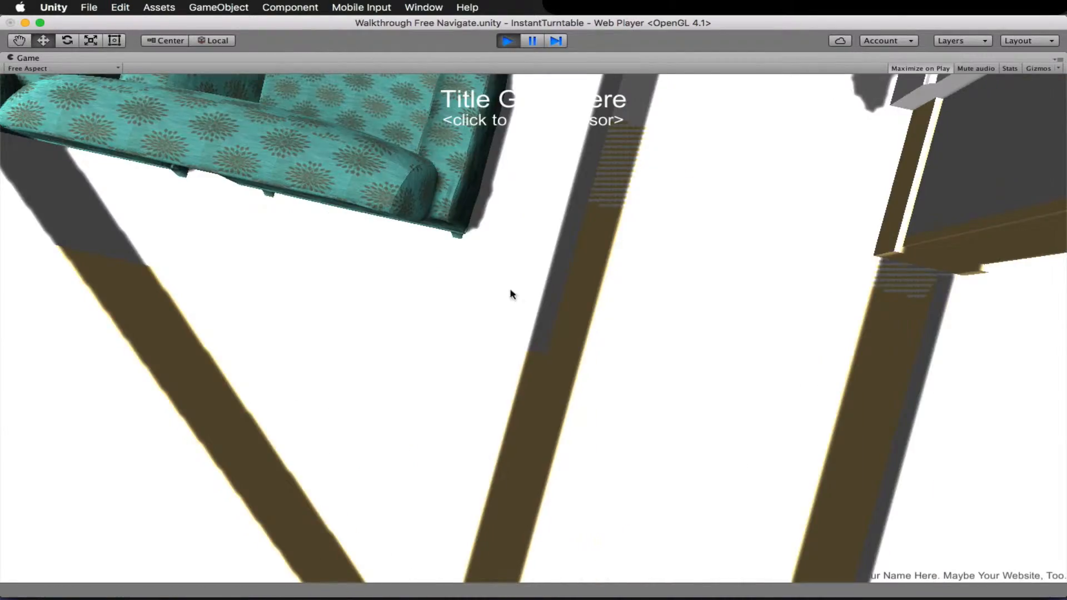
{"action": "key", "text": "w"}
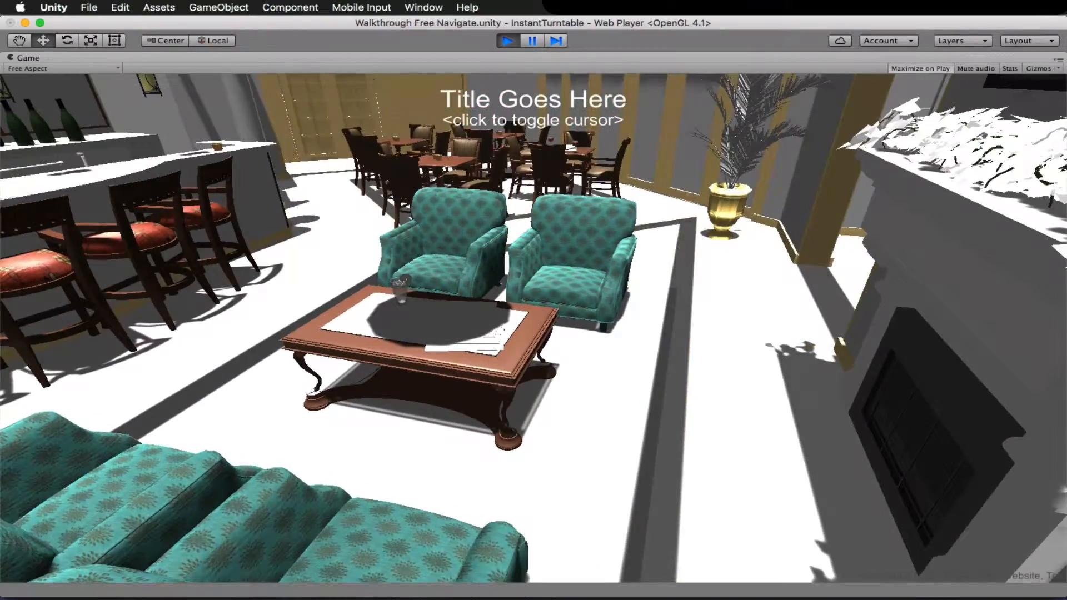
{"action": "key", "text": "w"}
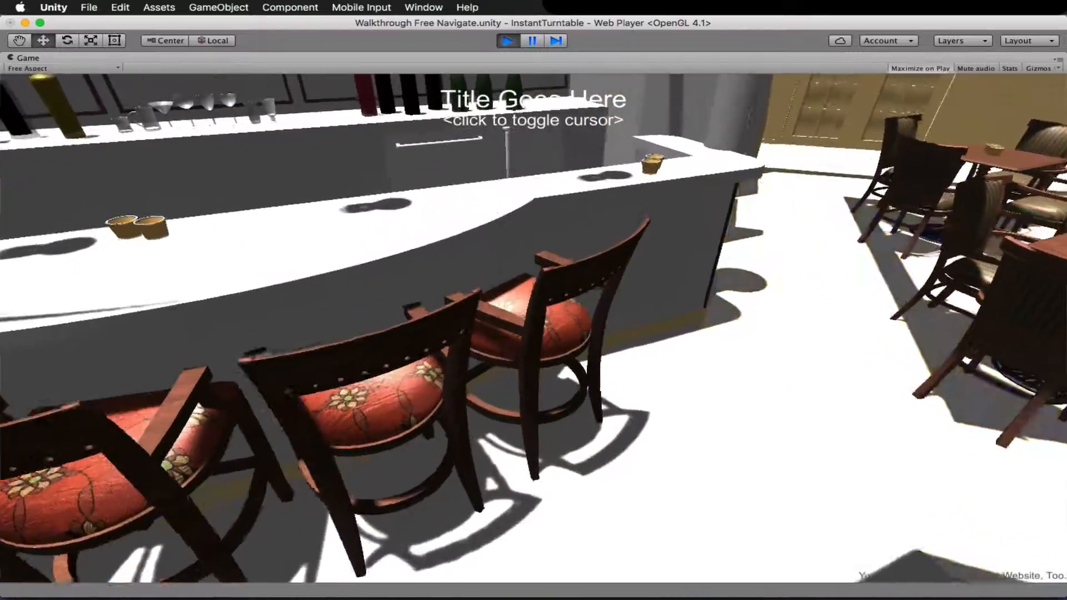
{"action": "key", "text": "w"}
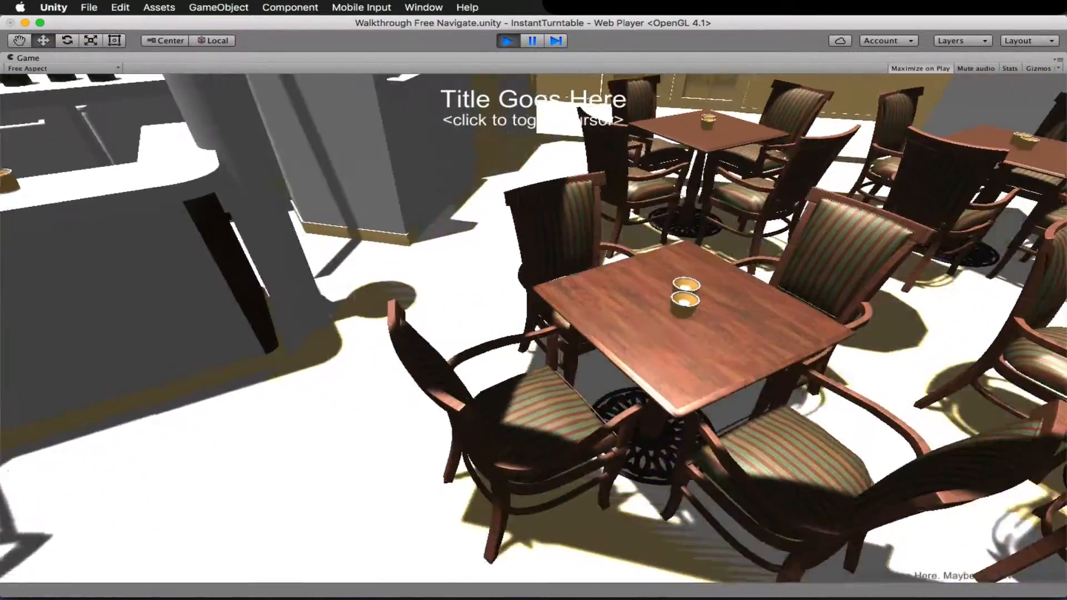
{"action": "key", "text": "d"}
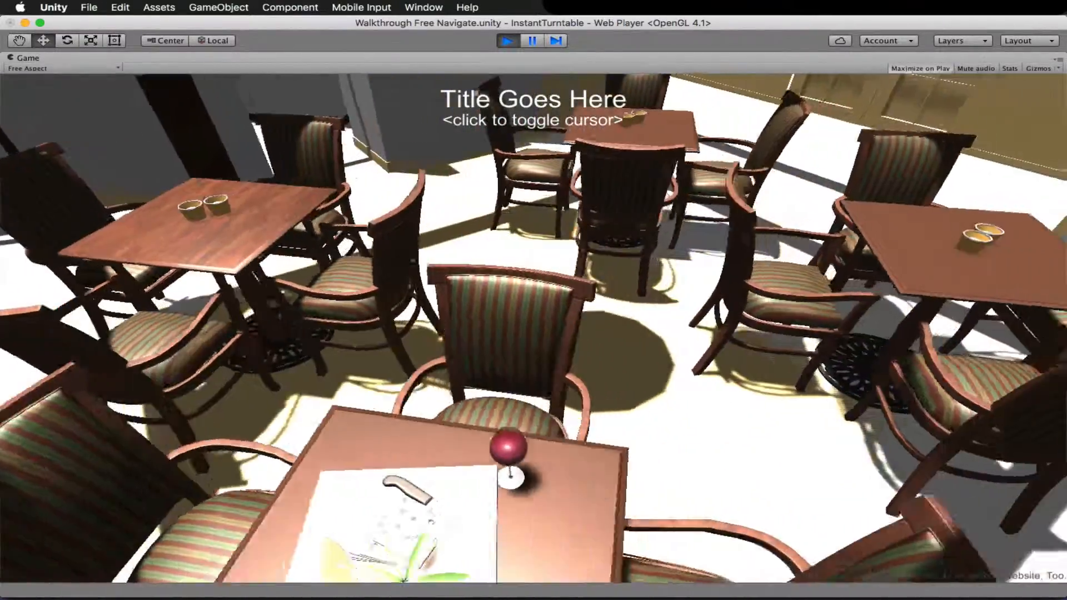
{"action": "key", "text": "d"}
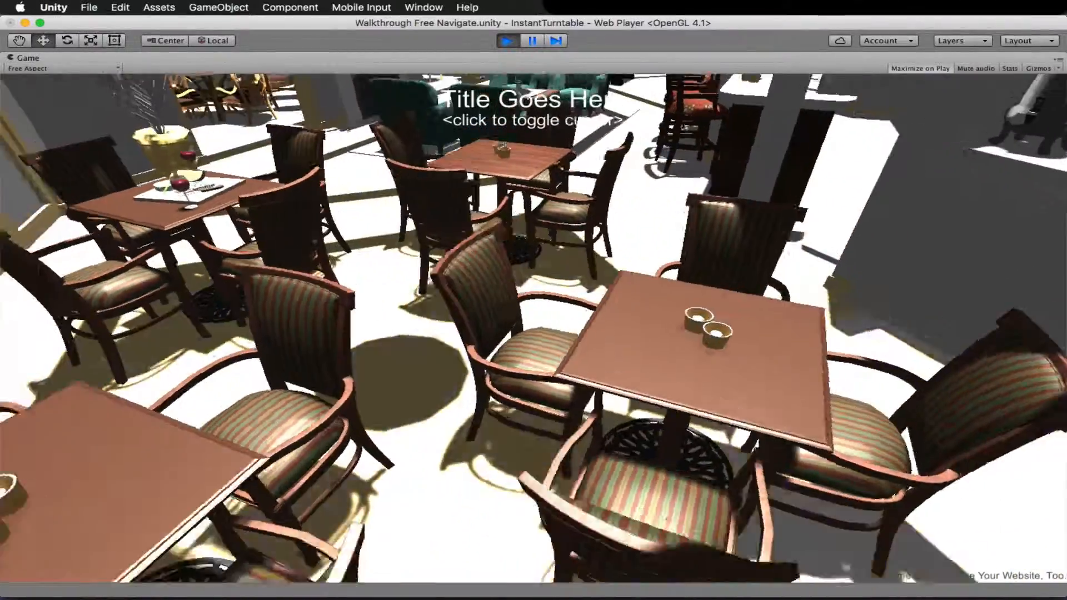
{"action": "key", "text": "s"}
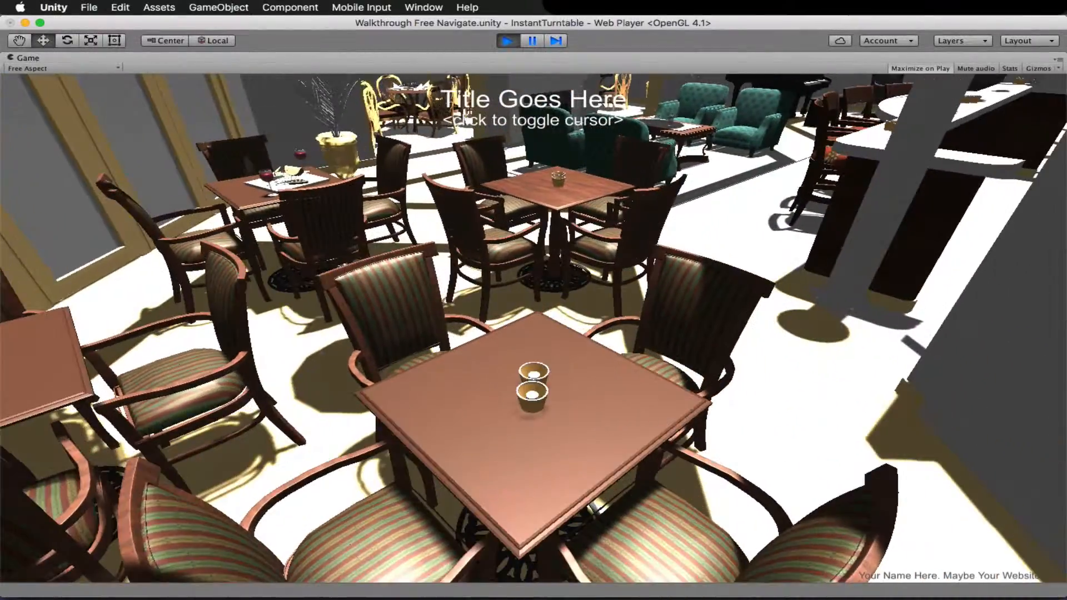
{"action": "key", "text": "w"}
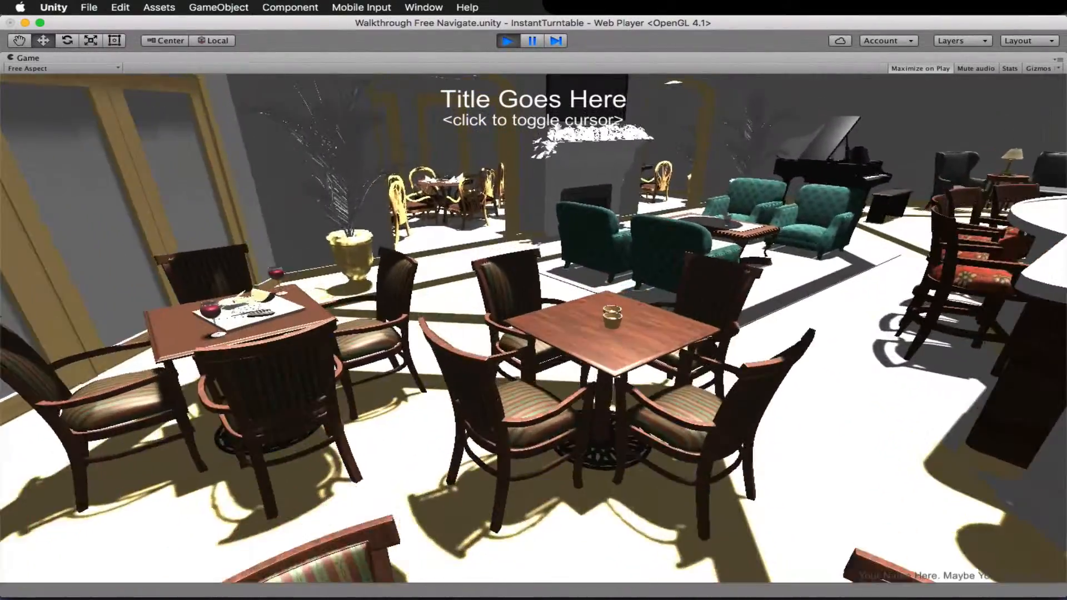
{"action": "key", "text": "a"}
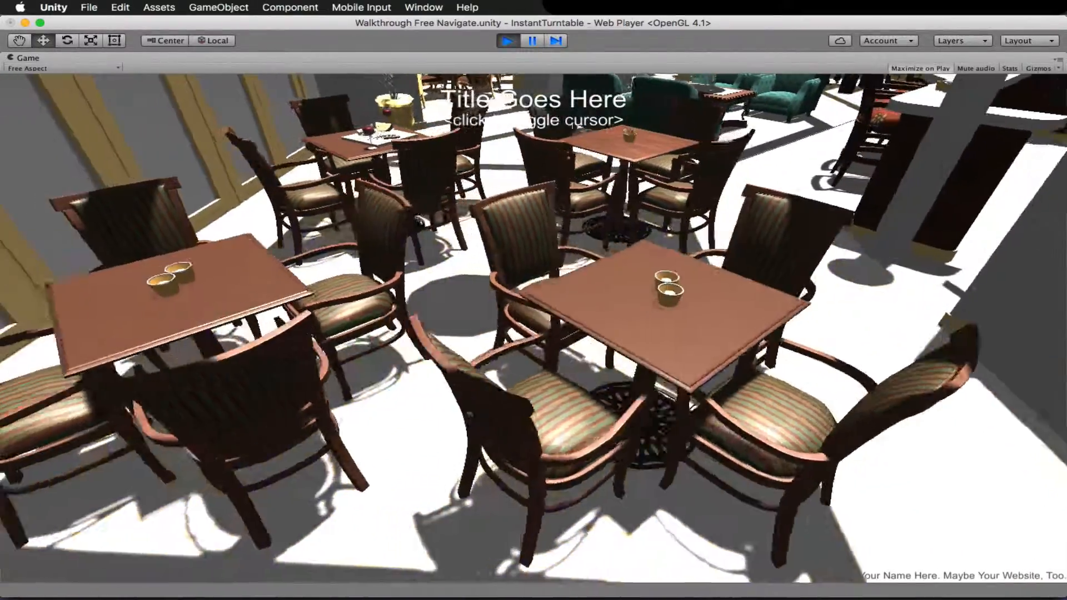
{"action": "key", "text": "w"}
{"action": "key", "text": "w"}
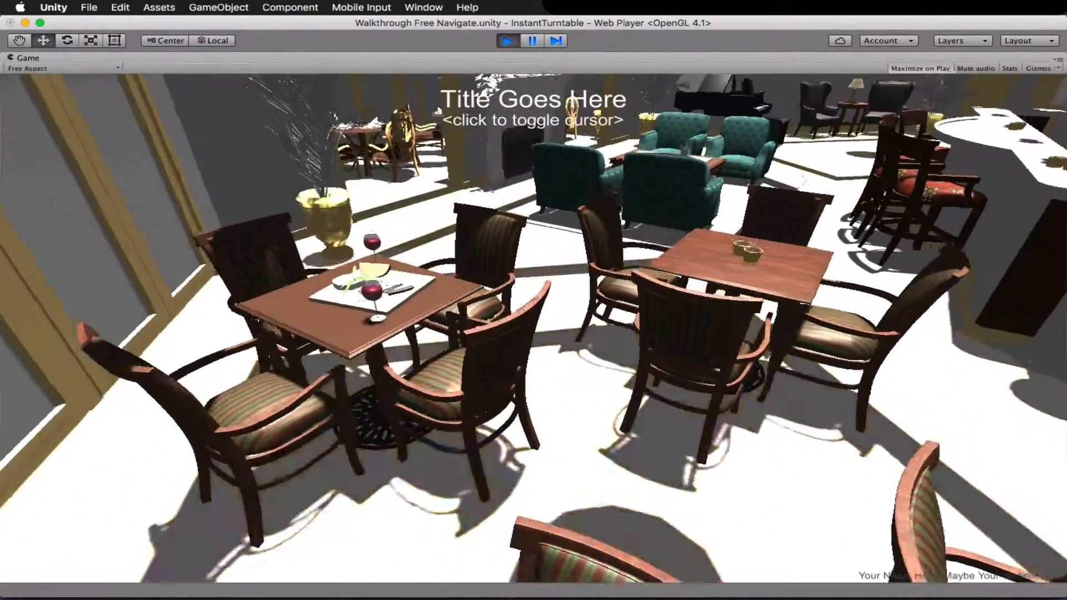
{"action": "key", "text": "super+p"}
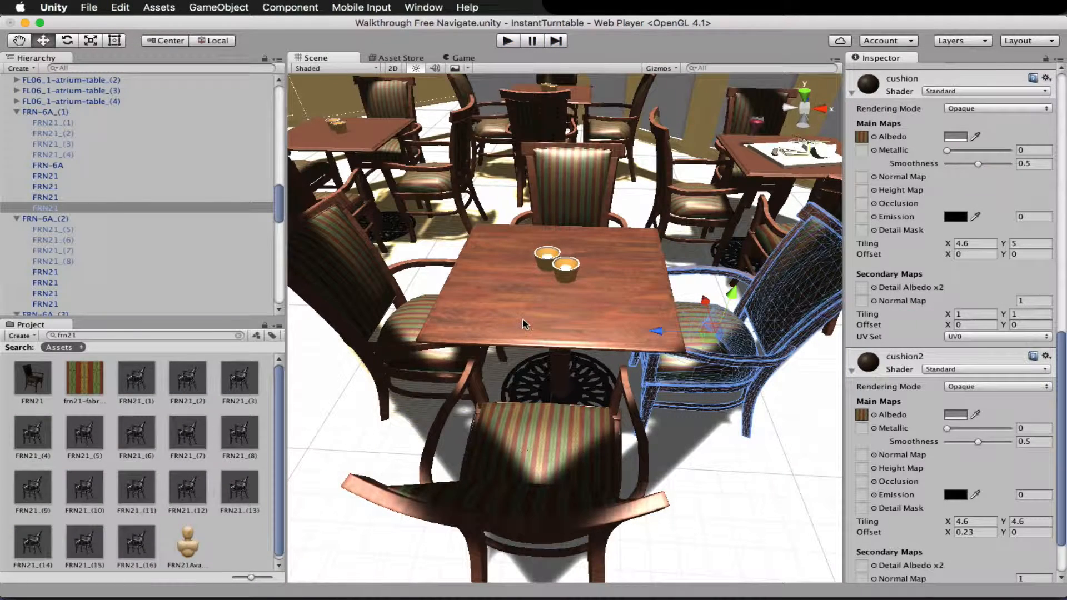
Select the front table's FRN-6A model and search the project assets for frn-6a
{"action": "left_click", "coordinate": [523, 324]}
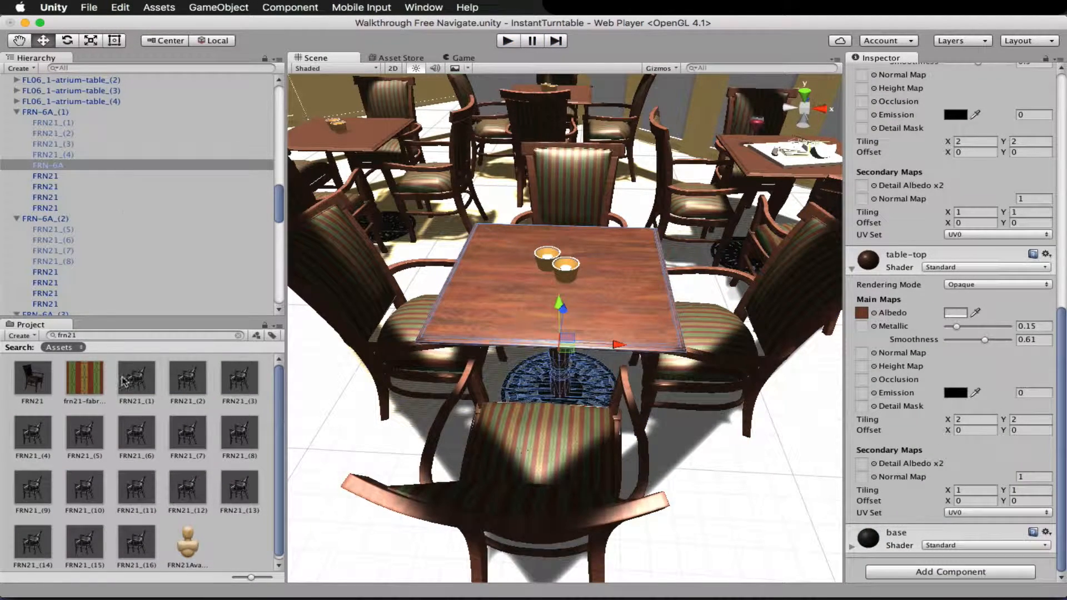
{"action": "left_click", "coordinate": [94, 335]}
{"action": "type", "text": "fr"}
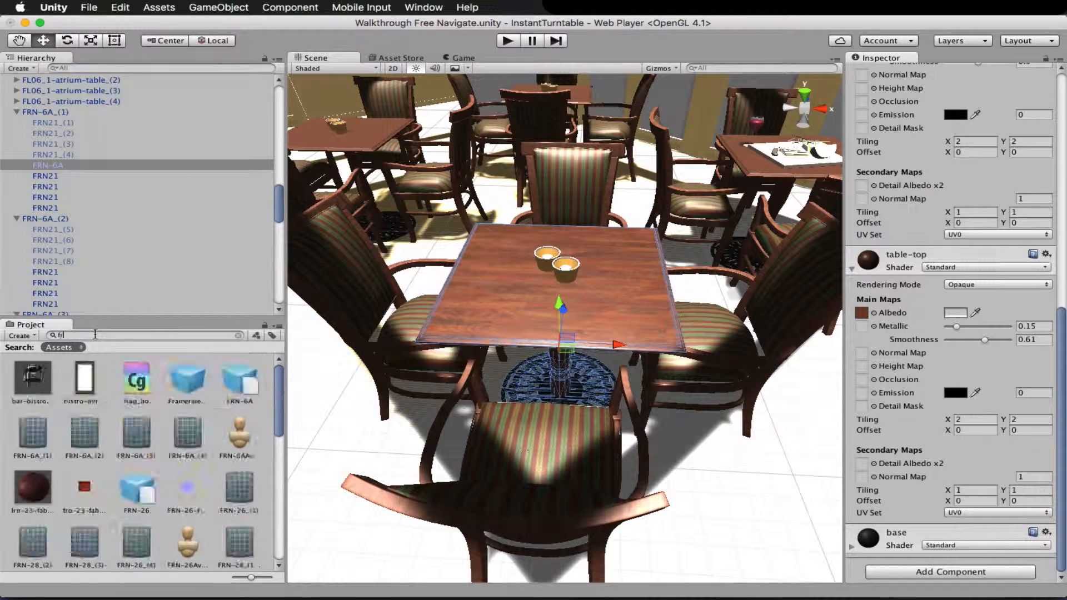
{"action": "type", "text": "n-6a"}
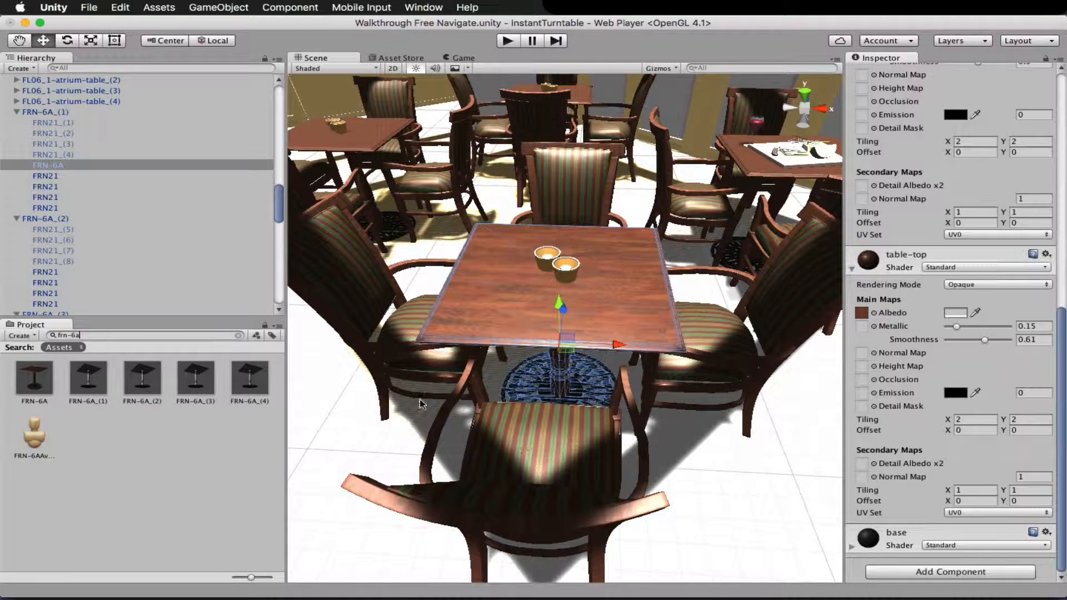
Add the FRN-6A model as a child of FRN-6A_(4), the table with the wine glasses, and disable the parent's Mesh Renderer
{"action": "scroll", "coordinate": [421, 404], "scroll_direction": "down", "scroll_amount": 5}
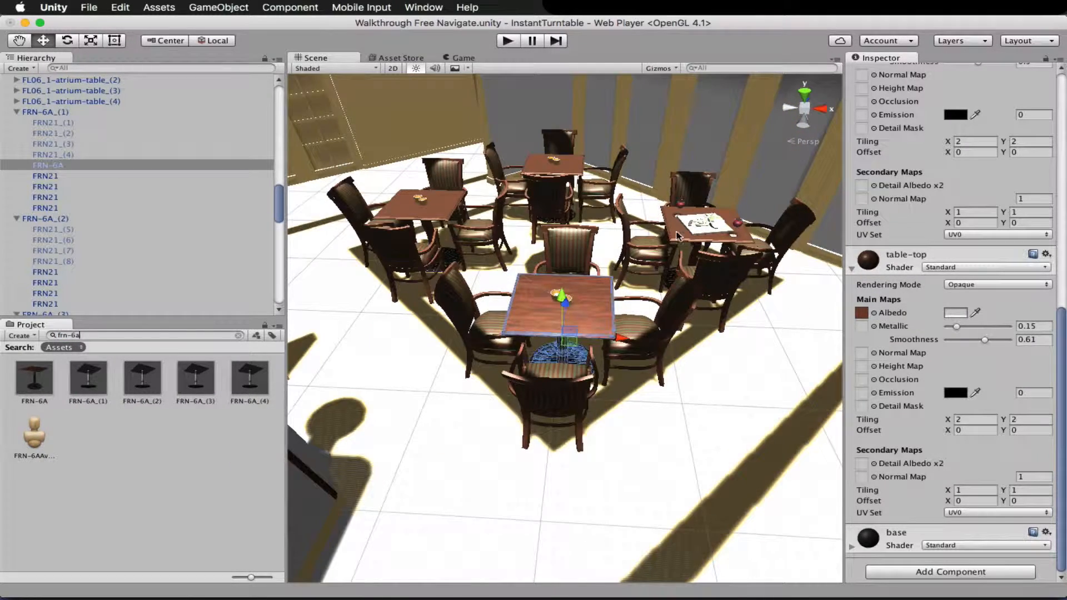
{"action": "left_click", "coordinate": [677, 235]}
{"action": "left_click", "coordinate": [677, 236]}
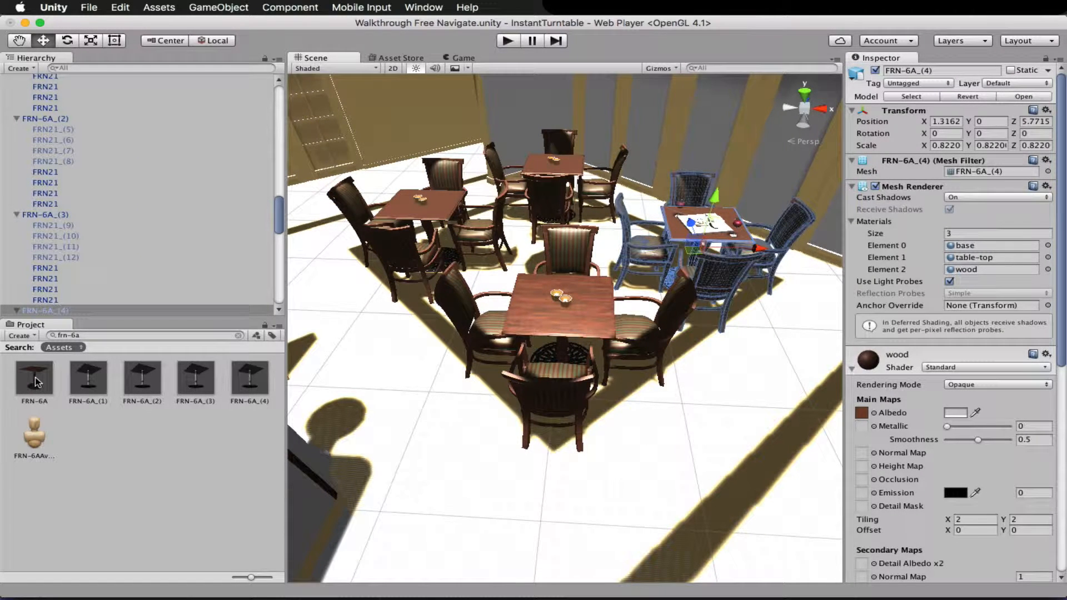
{"action": "left_click_drag", "start_coordinate": [35, 378], "coordinate": [73, 309]}
{"action": "scroll", "coordinate": [80, 284], "scroll_direction": "down", "scroll_amount": 3}
{"action": "scroll", "coordinate": [80, 288], "scroll_direction": "down", "scroll_amount": 3}
{"action": "double_click", "coordinate": [64, 162]}
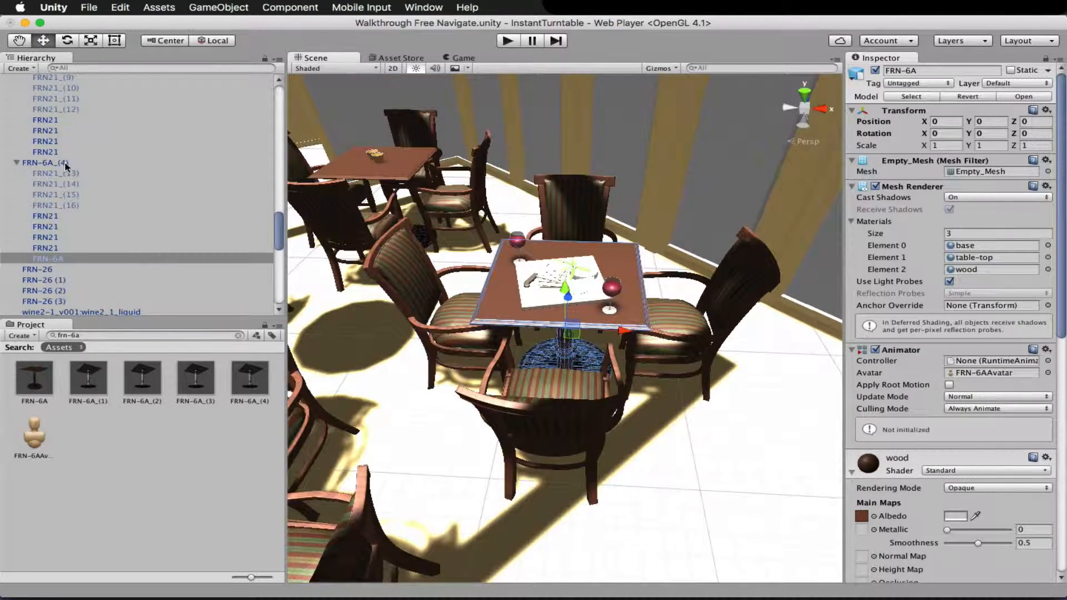
Nest the FRN-6A model under the back table, FRN-6A_(3), and disable that parent's Mesh Renderer
{"action": "left_click", "coordinate": [398, 162]}
{"action": "left_click", "coordinate": [399, 162]}
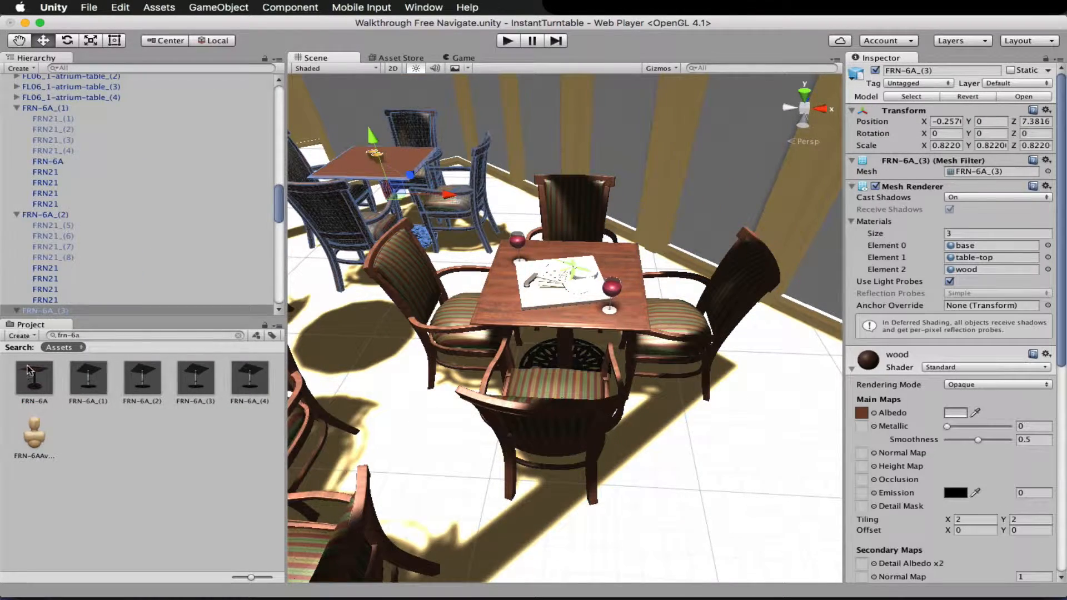
{"action": "left_click_drag", "start_coordinate": [29, 369], "coordinate": [42, 308]}
{"action": "left_click", "coordinate": [62, 215]}
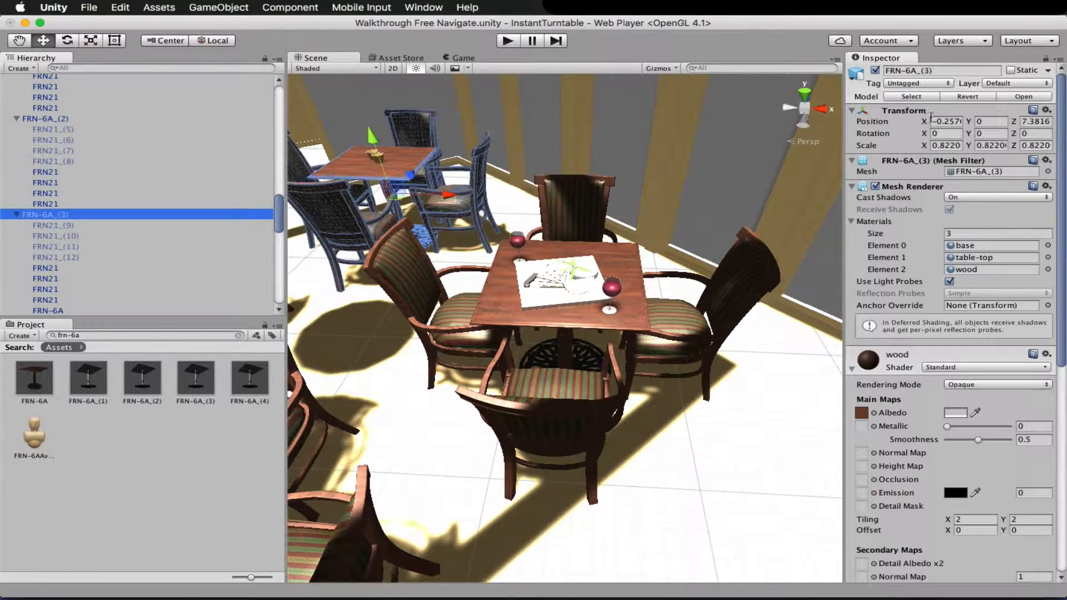
Place the FRN-6A model under the remaining table, FRN-6A_(2), and switch off the old table's Mesh Renderer
{"action": "middle_click_drag", "start_coordinate": [392, 214], "coordinate": [614, 215]}
{"action": "left_click", "coordinate": [358, 255]}
{"action": "left_click", "coordinate": [358, 255]}
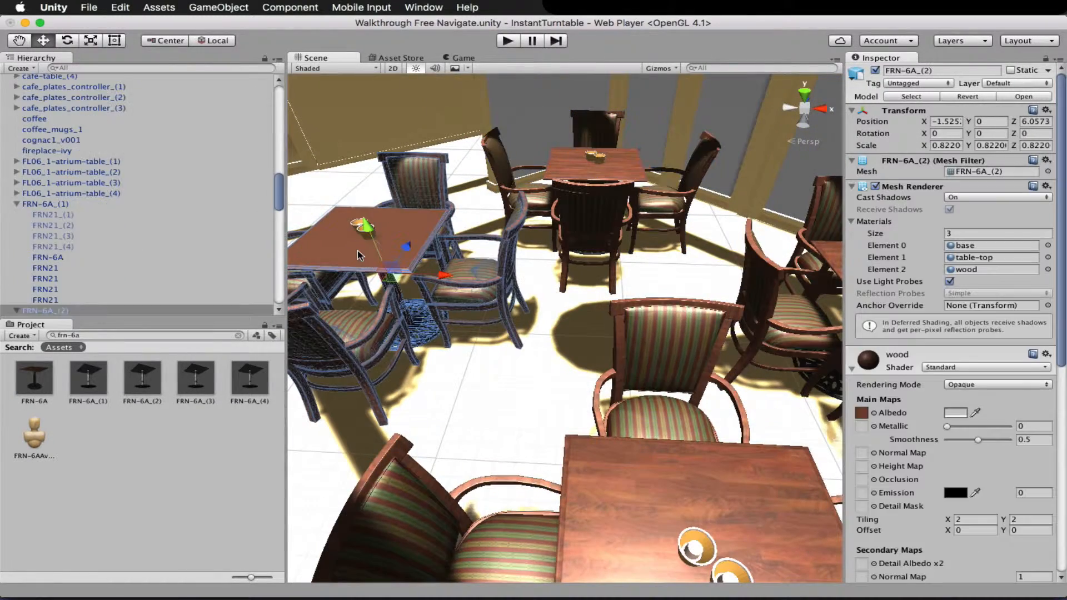
{"action": "left_click_drag", "start_coordinate": [33, 376], "coordinate": [64, 278]}
{"action": "left_click", "coordinate": [62, 216]}
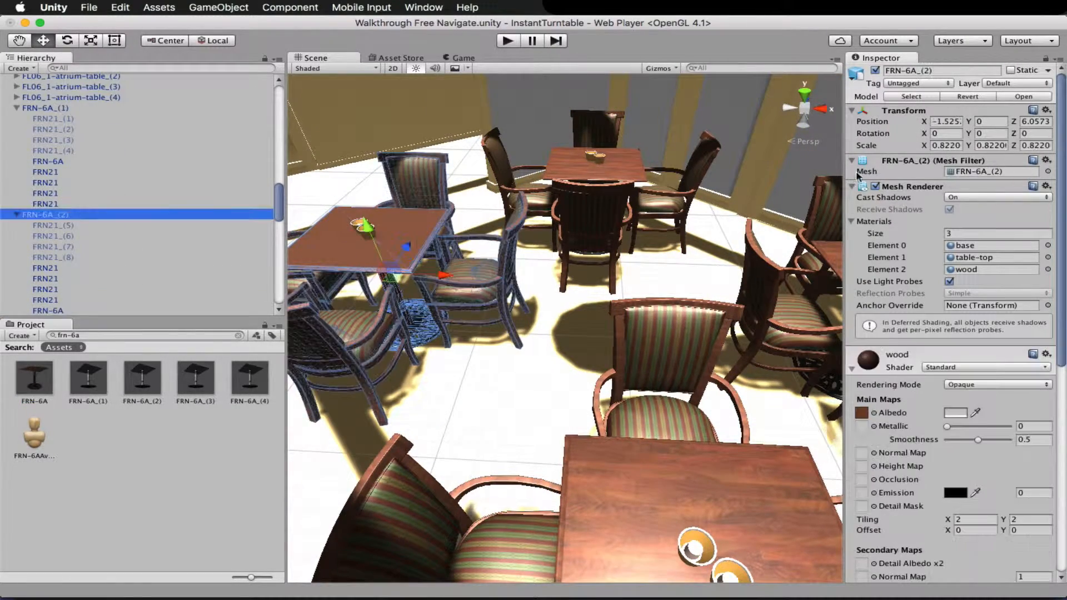
Run the scene again and walk through the café and lounge to examine the replaced wooden tables and the chairs
{"action": "key", "text": "super+p"}
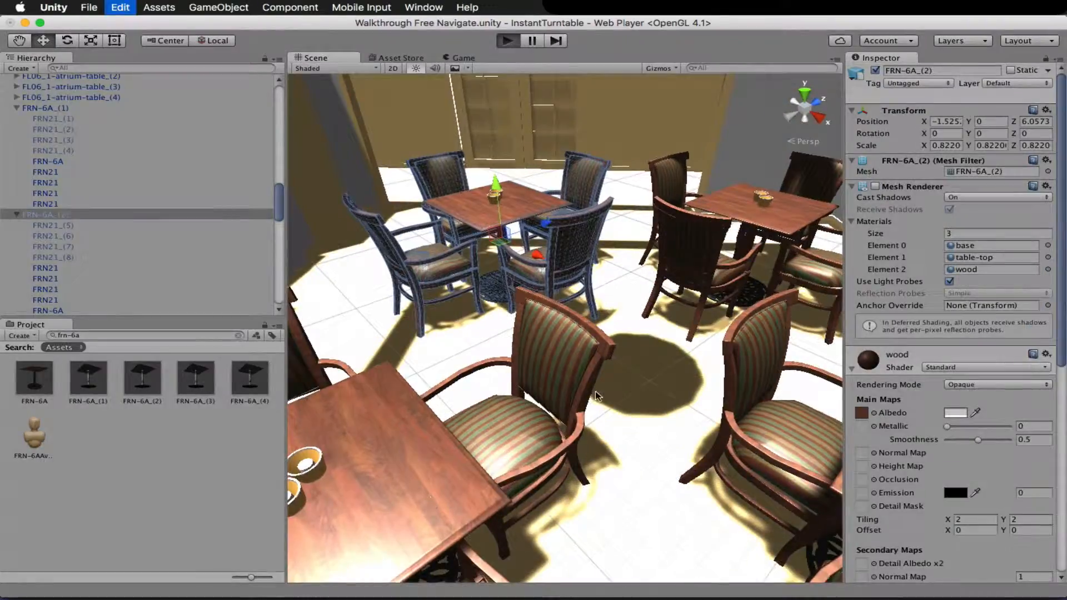
{"action": "key", "text": "w"}
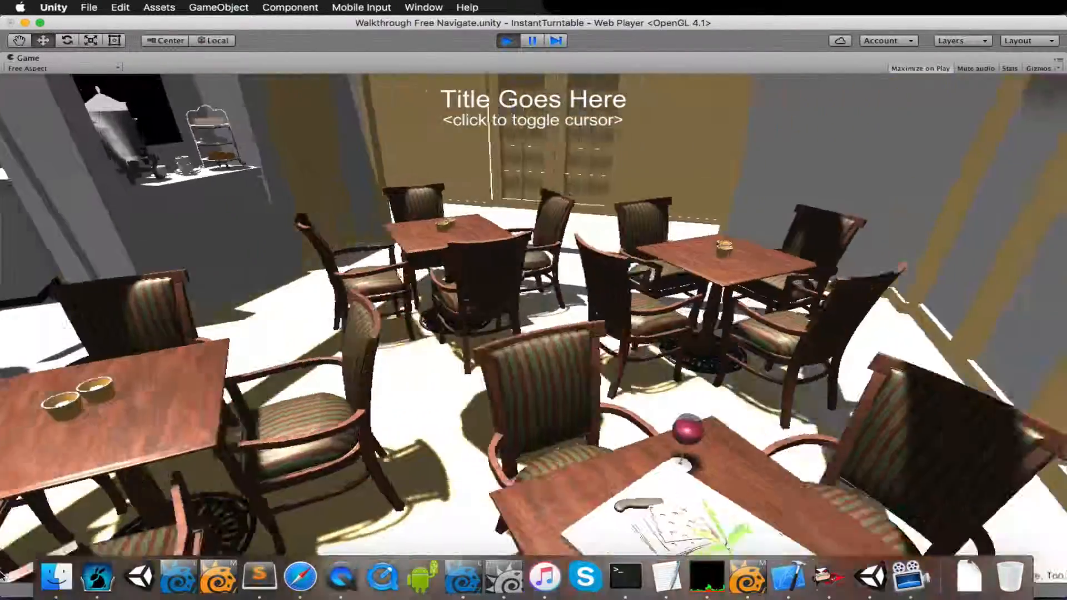
{"action": "key", "text": "d"}
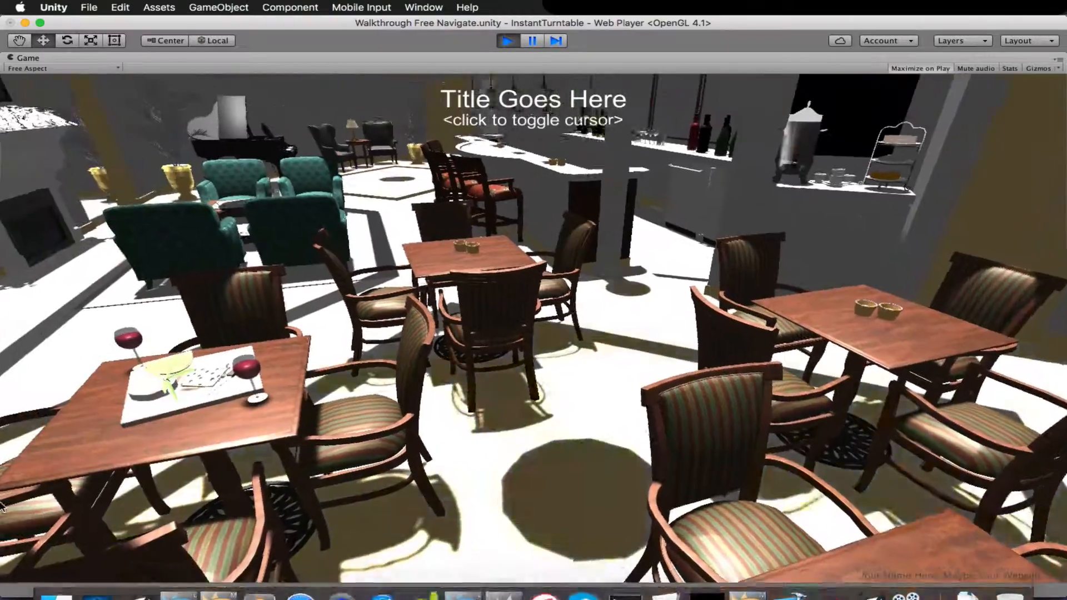
{"action": "key", "text": "w"}
{"action": "key", "text": "w"}
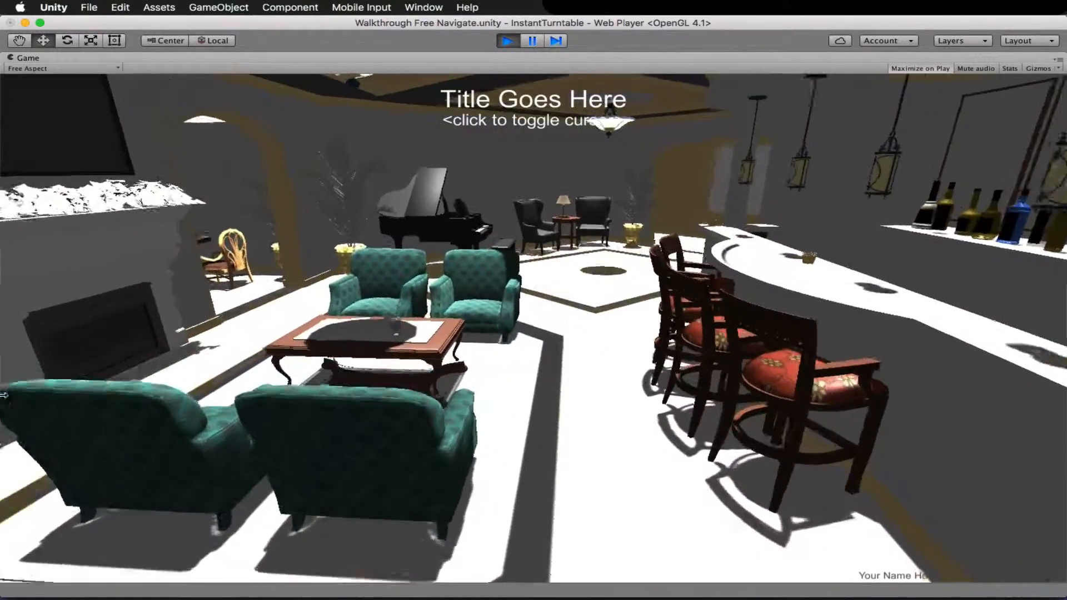
{"action": "key", "text": "w"}
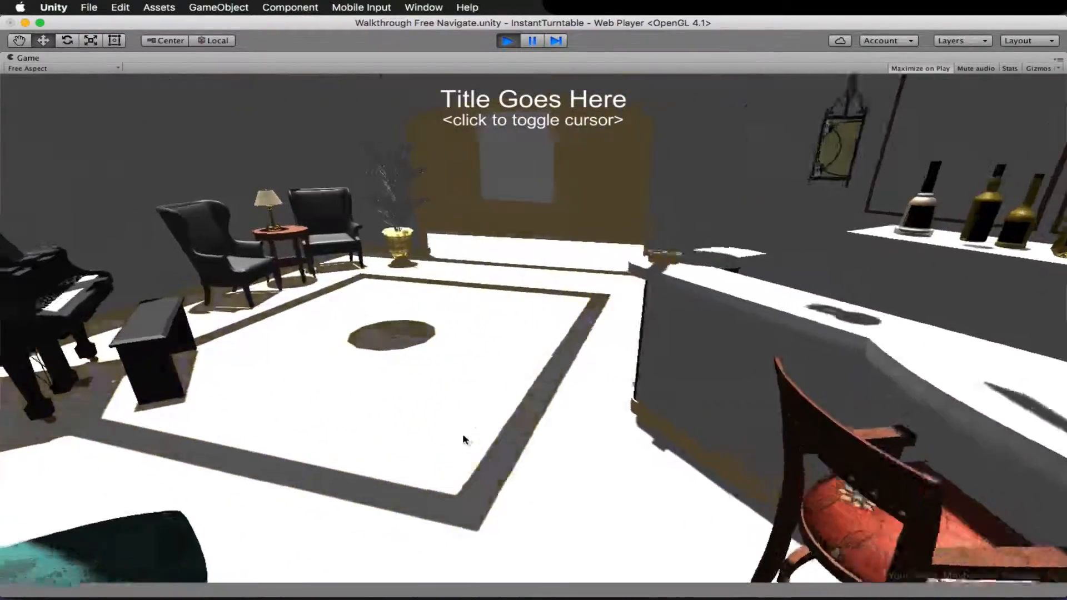
{"action": "key", "text": "s"}
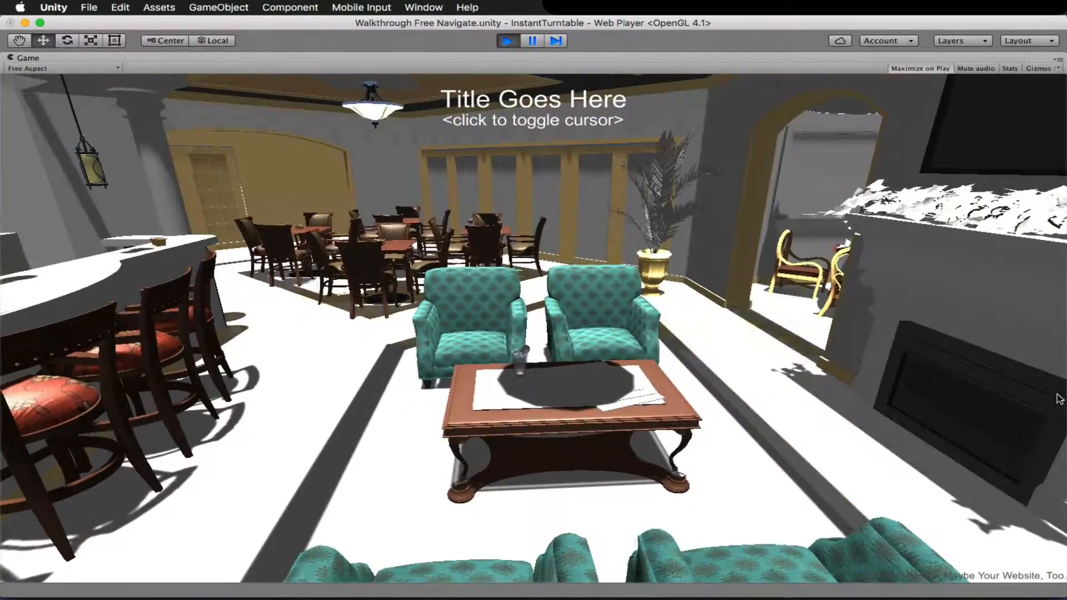
{"action": "key", "text": "w"}
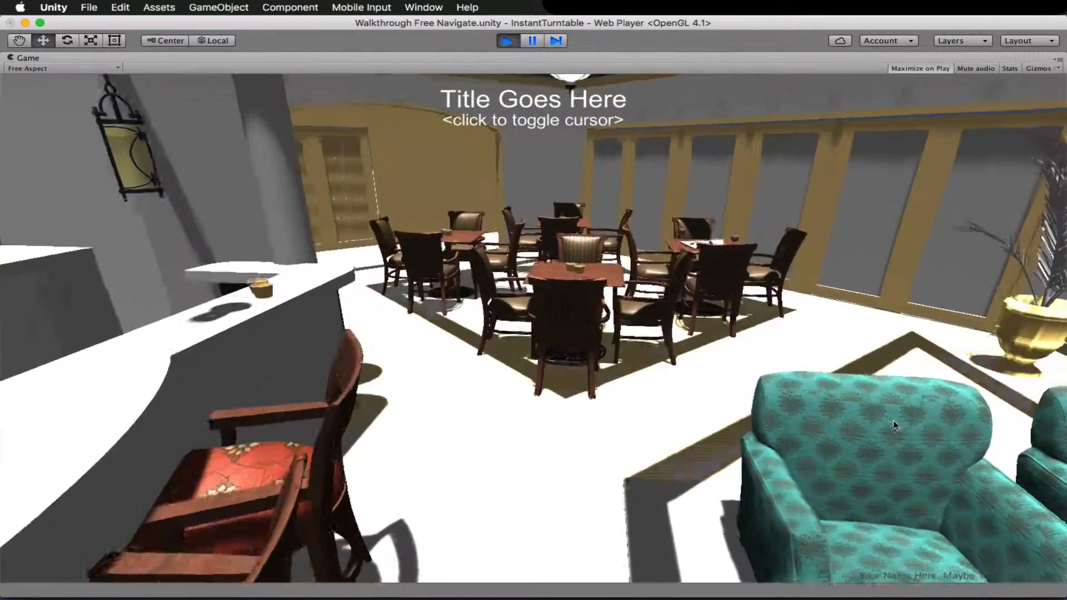
{"action": "key", "text": "w"}
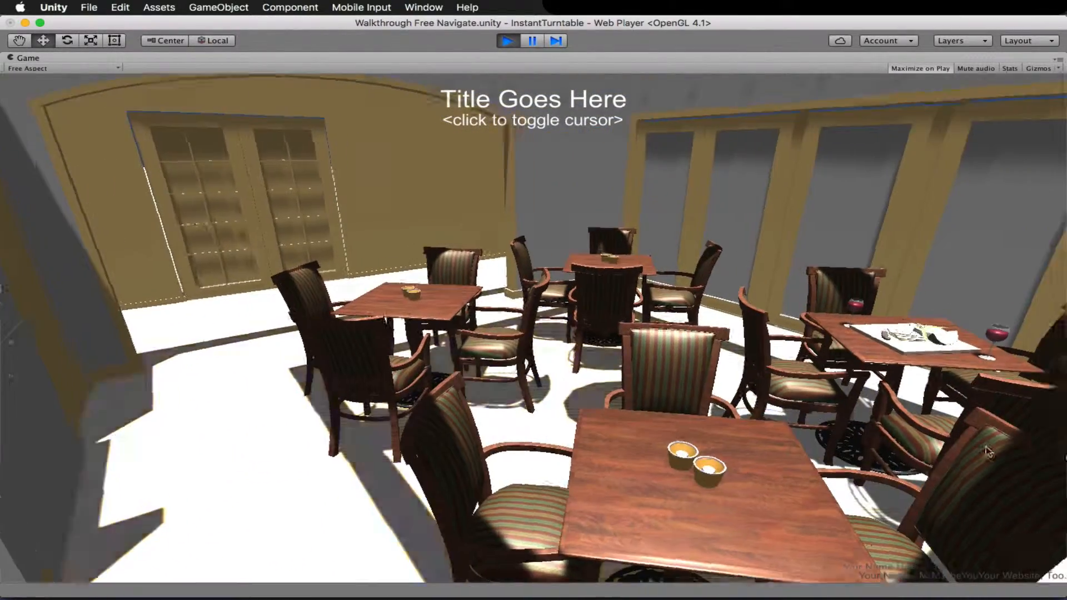
{"action": "key", "text": "d"}
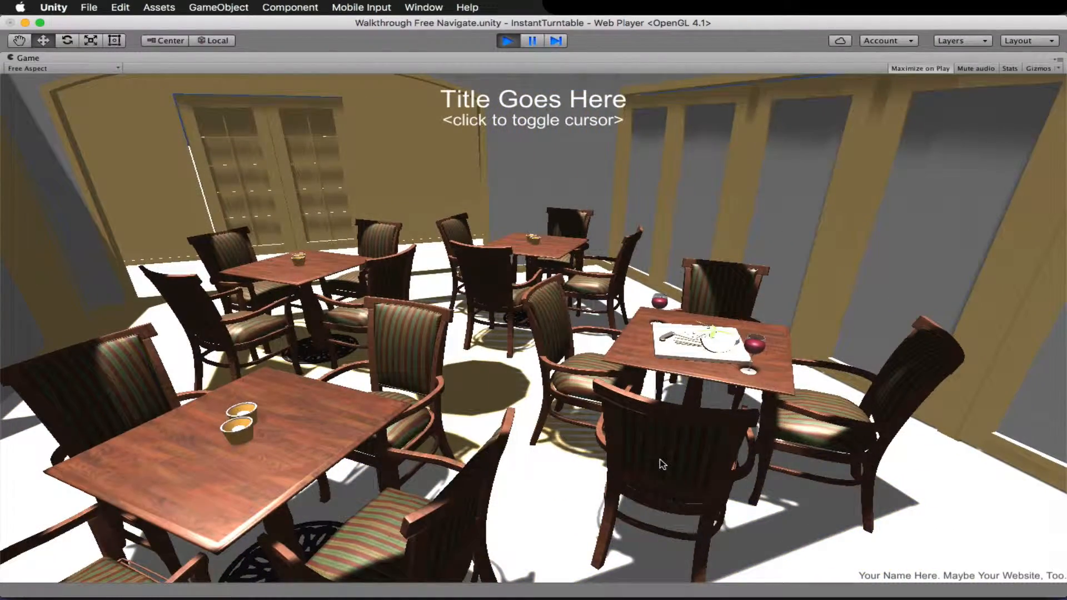